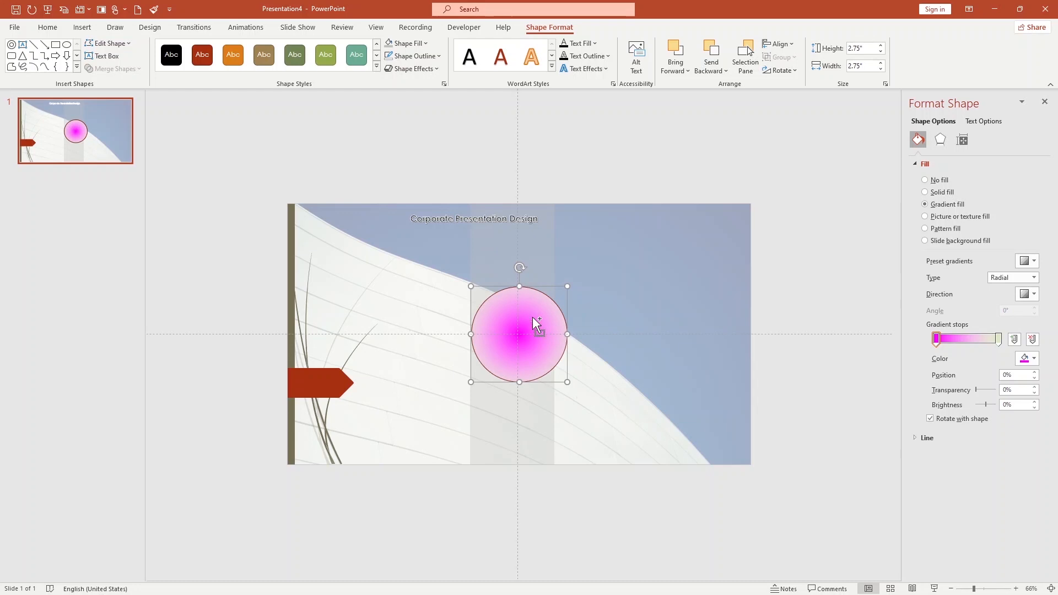
Duplicate the magenta gradient circle and resize the copy to 2.24" high and 2.24" wide
{"action": "left_click_drag", "start_coordinate": [533, 316], "coordinate": [539, 322], "text": "ctrl"}
{"action": "left_click_drag", "start_coordinate": [573, 291], "coordinate": [544, 318]}
{"action": "left_click_drag", "start_coordinate": [538, 355], "coordinate": [545, 333]}
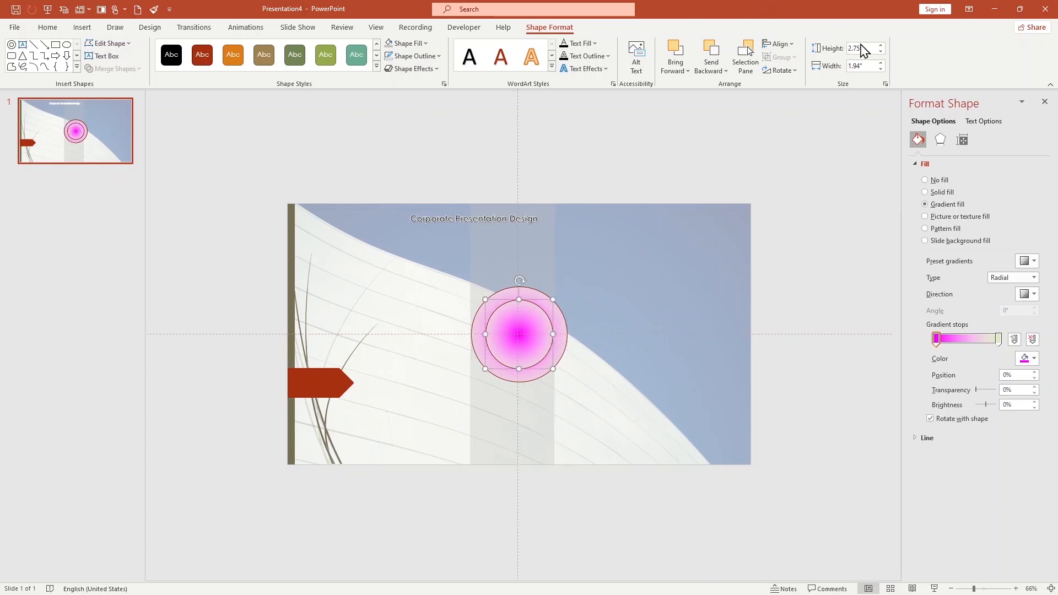
{"action": "type", "text": "2.08"}
{"action": "key", "text": "Return"}
{"action": "key", "text": "Return"}
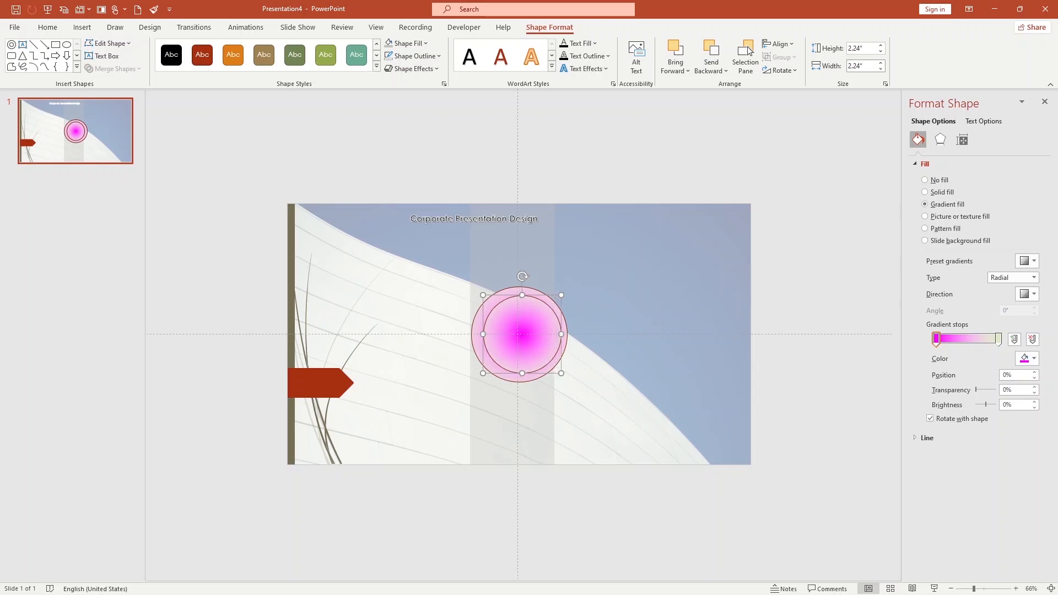
Align the smaller circle to the center and middle of the slide
{"action": "left_click", "coordinate": [792, 44]}
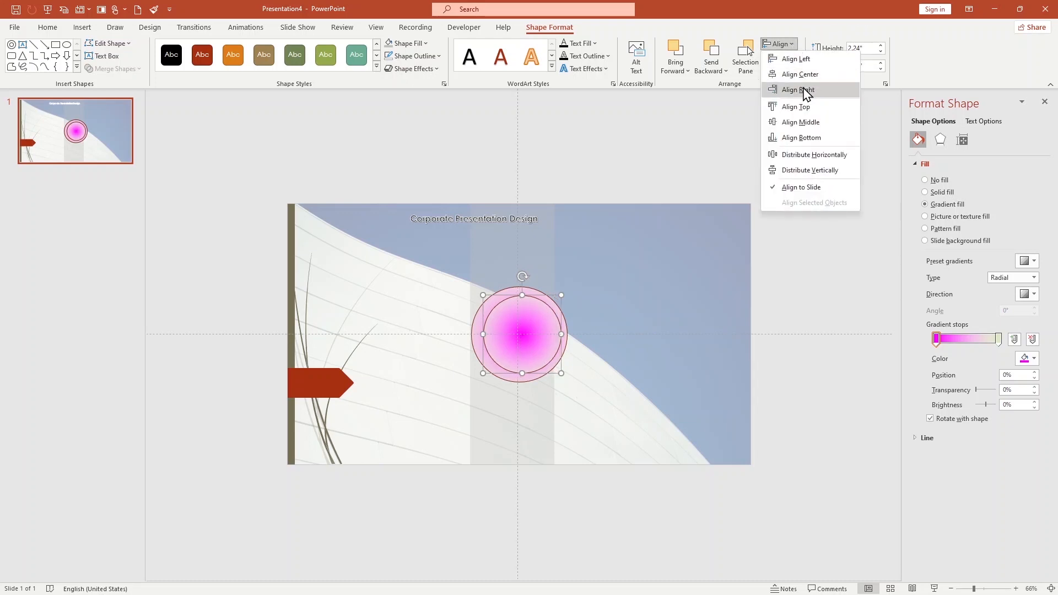
{"action": "left_click", "coordinate": [808, 74]}
{"action": "left_click", "coordinate": [783, 44]}
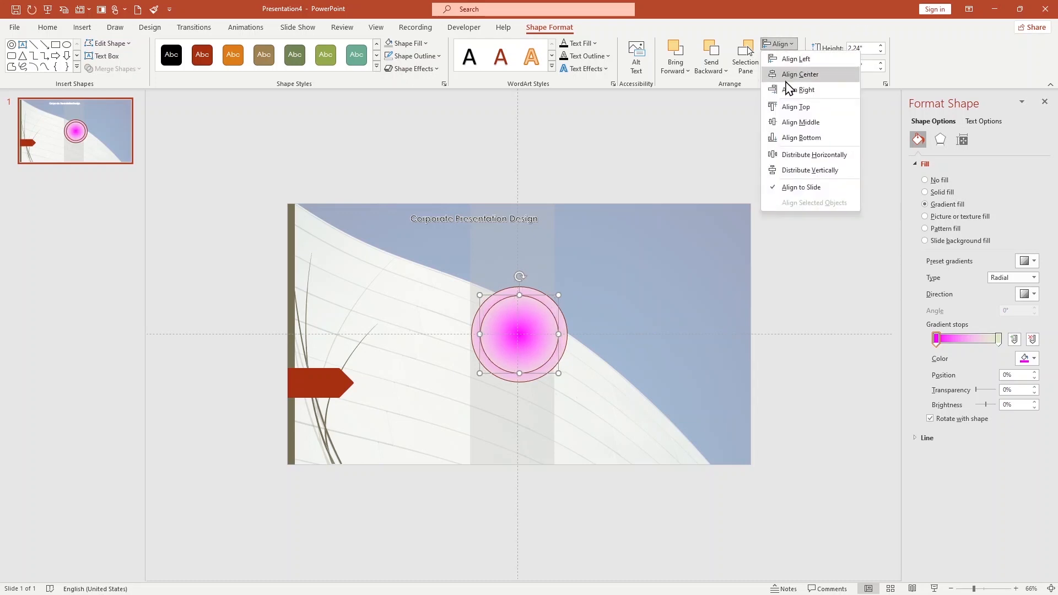
{"action": "left_click", "coordinate": [799, 122]}
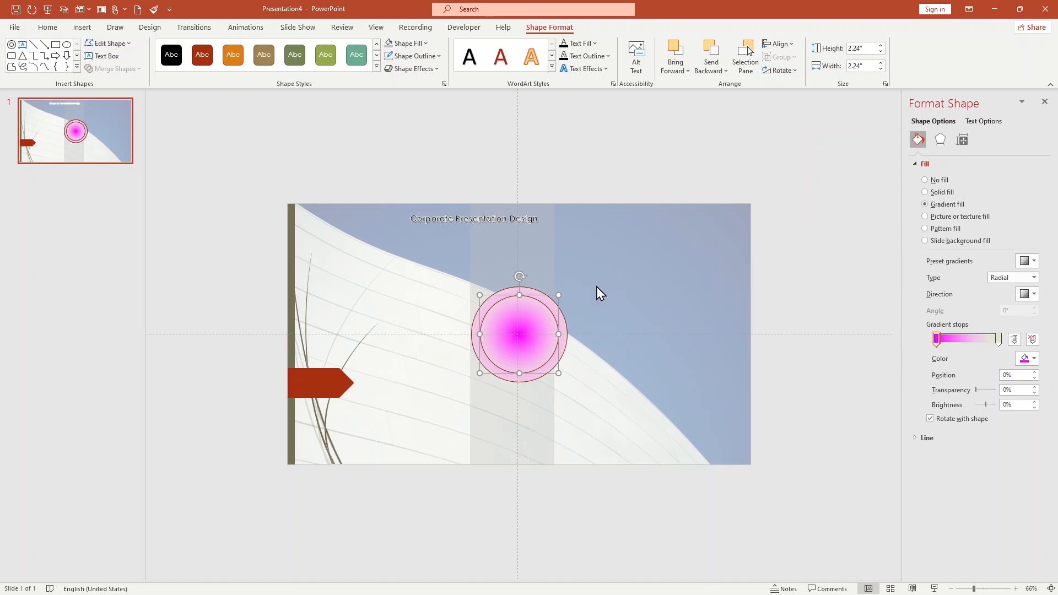
Remove the outlines from the inner circle and the outer circle
{"action": "left_click", "coordinate": [665, 269]}
{"action": "left_click", "coordinate": [544, 354]}
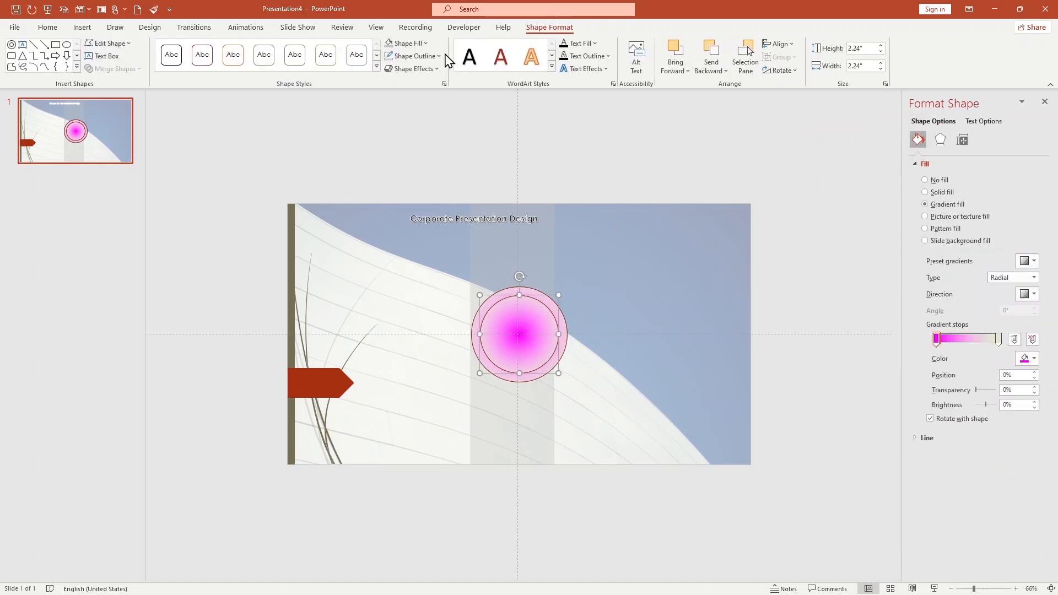
{"action": "left_click", "coordinate": [430, 56]}
{"action": "left_click", "coordinate": [432, 212]}
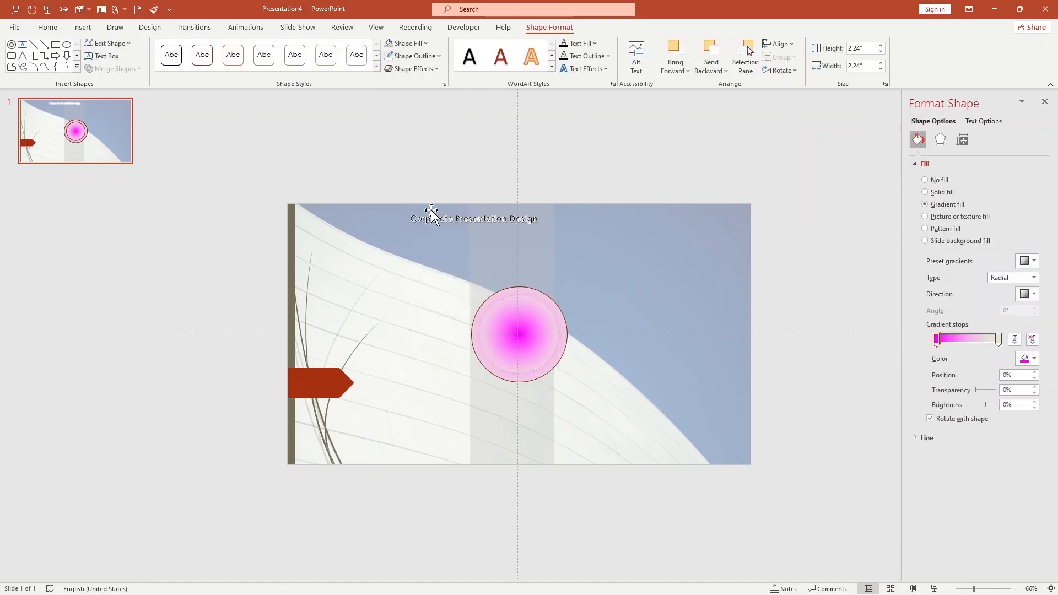
{"action": "left_click", "coordinate": [587, 323]}
{"action": "left_click", "coordinate": [561, 324]}
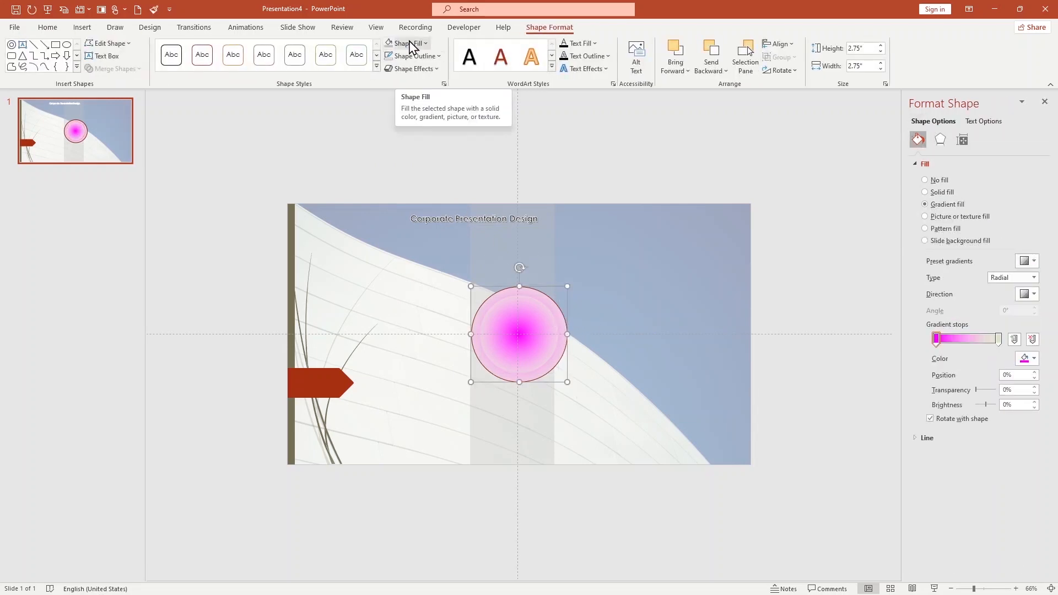
{"action": "left_click", "coordinate": [413, 44]}
{"action": "left_click", "coordinate": [370, 93]}
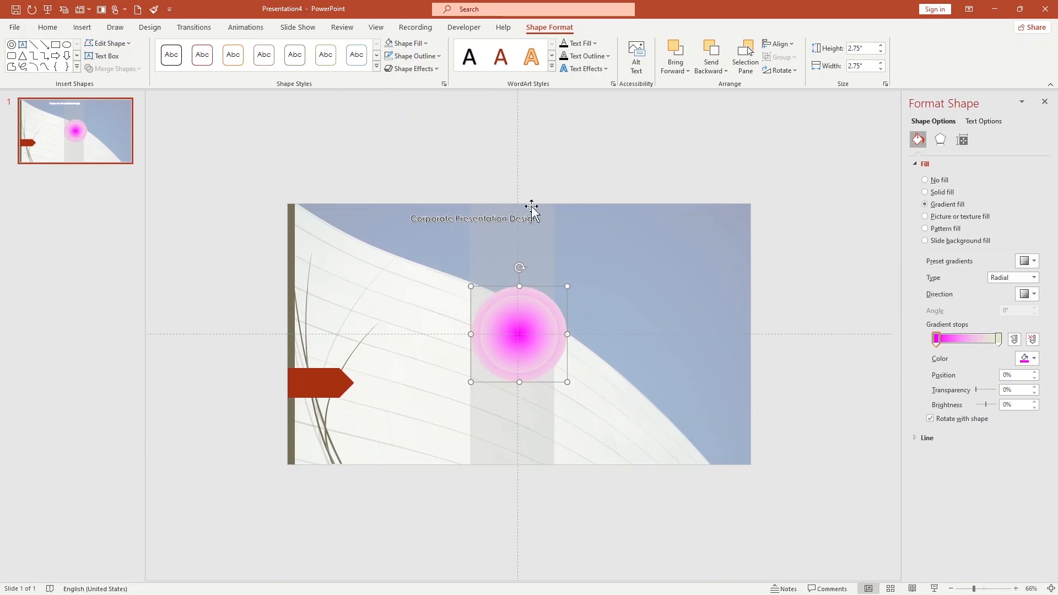
Move the outer circle's magenta gradient stop to 29% and choose a direction for its radial gradient
{"action": "left_click", "coordinate": [673, 326]}
{"action": "left_click", "coordinate": [562, 332]}
{"action": "left_click_drag", "start_coordinate": [940, 340], "coordinate": [958, 340]}
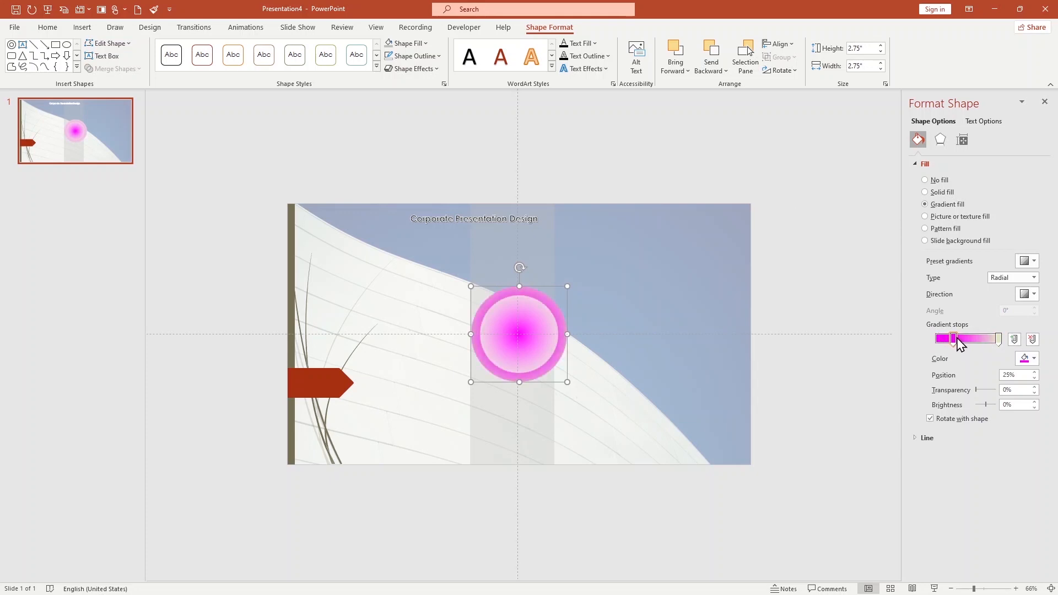
{"action": "left_click", "coordinate": [1027, 294]}
{"action": "left_click", "coordinate": [1001, 315]}
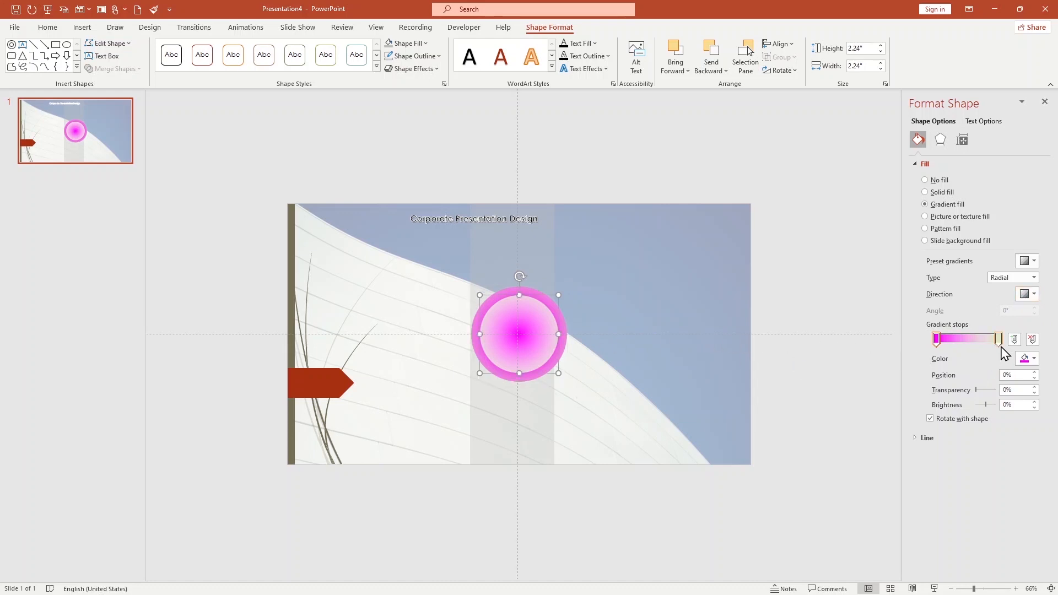
Choose the inner circle's radial gradient direction, placing its magenta stop at 18% and its light end stop further inward
{"action": "left_click_drag", "start_coordinate": [940, 341], "coordinate": [965, 346]}
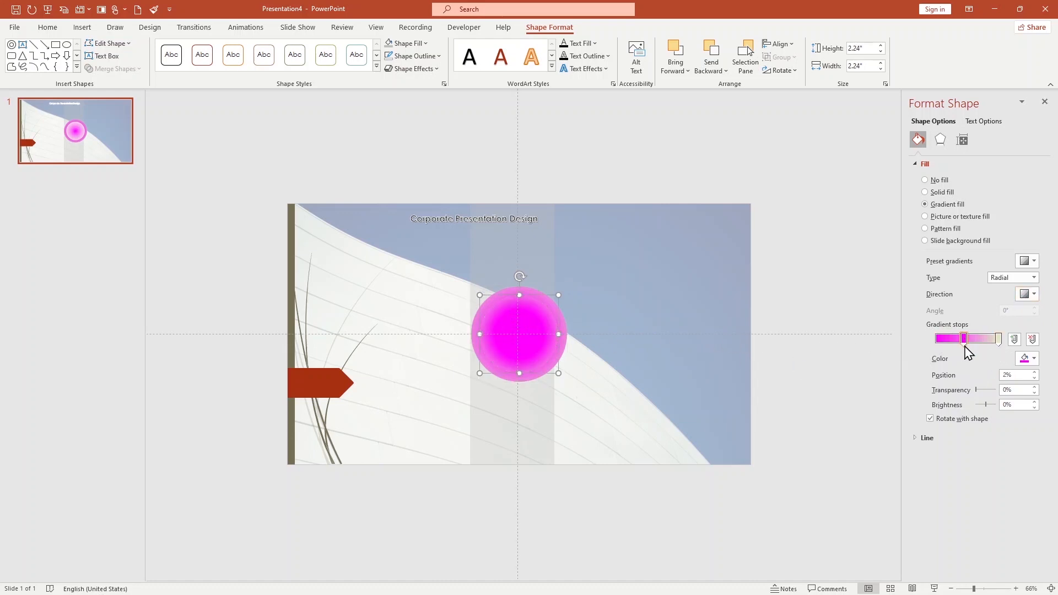
{"action": "left_click", "coordinate": [1031, 295]}
{"action": "left_click", "coordinate": [1001, 318]}
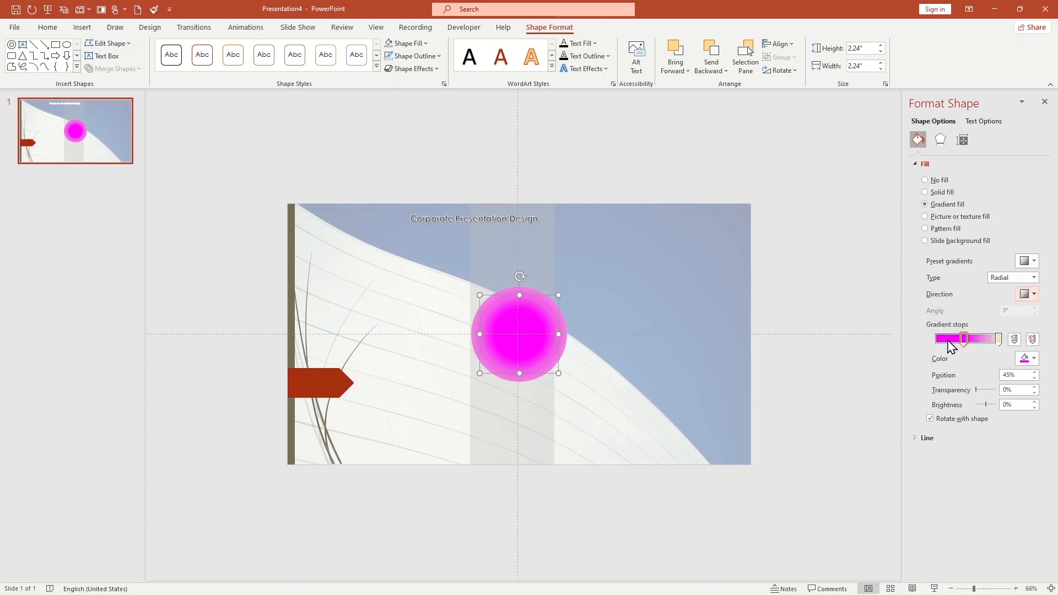
{"action": "left_click_drag", "start_coordinate": [1000, 340], "coordinate": [948, 346]}
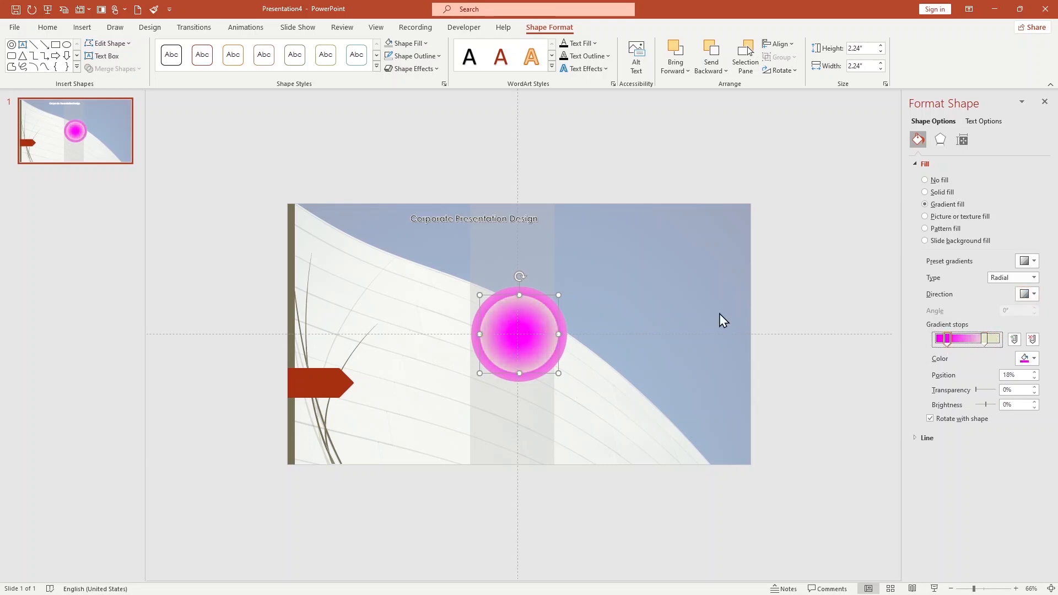
Apply the Round bevel to the outer circle and raise the transparency of its magenta gradient stop
{"action": "left_click", "coordinate": [563, 319]}
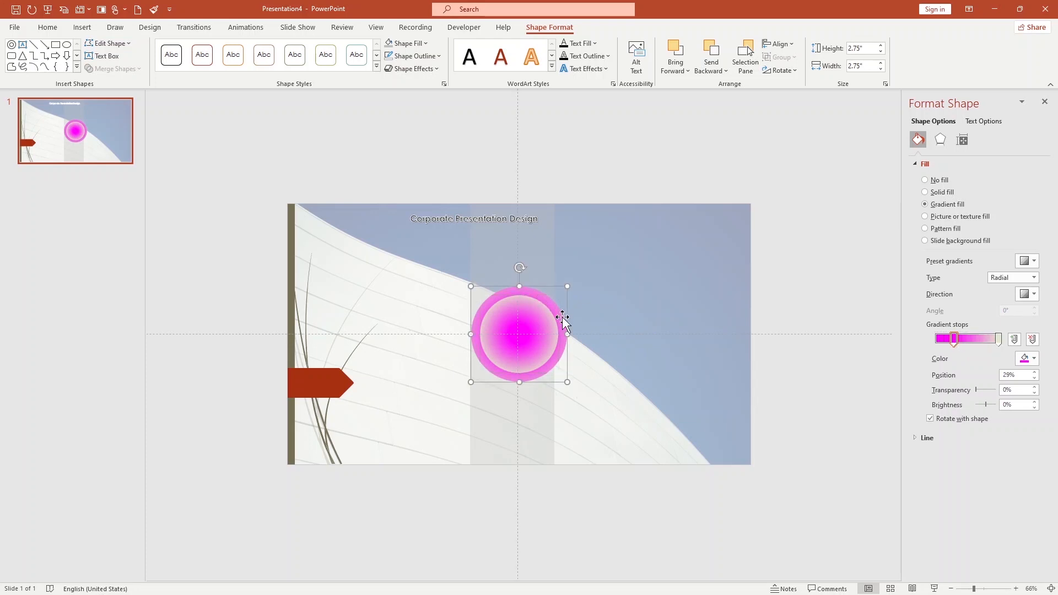
{"action": "left_click", "coordinate": [429, 70]}
{"action": "mouse_move", "coordinate": [431, 225]}
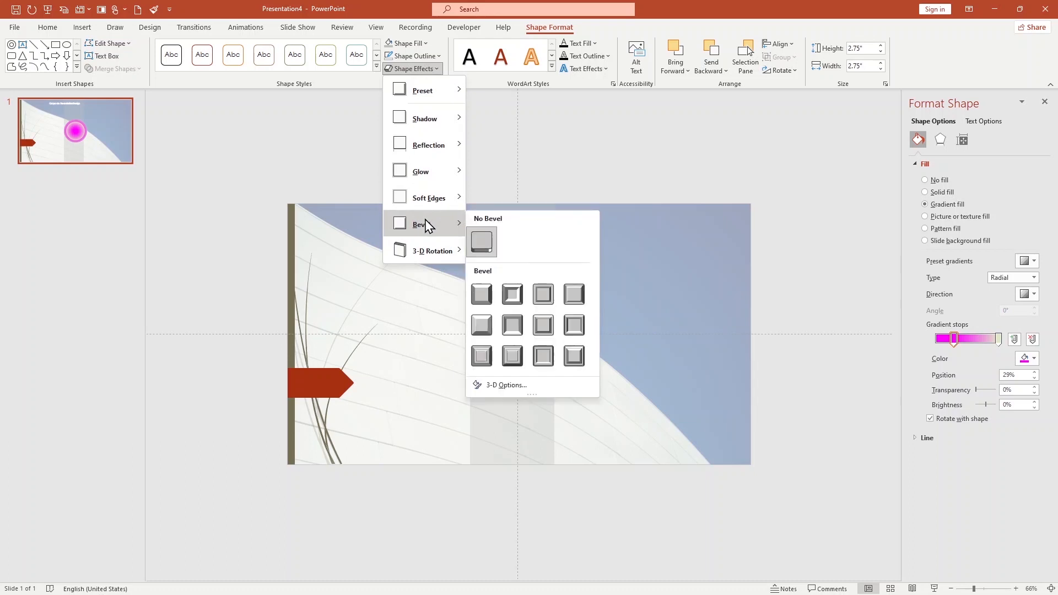
{"action": "left_click", "coordinate": [482, 295]}
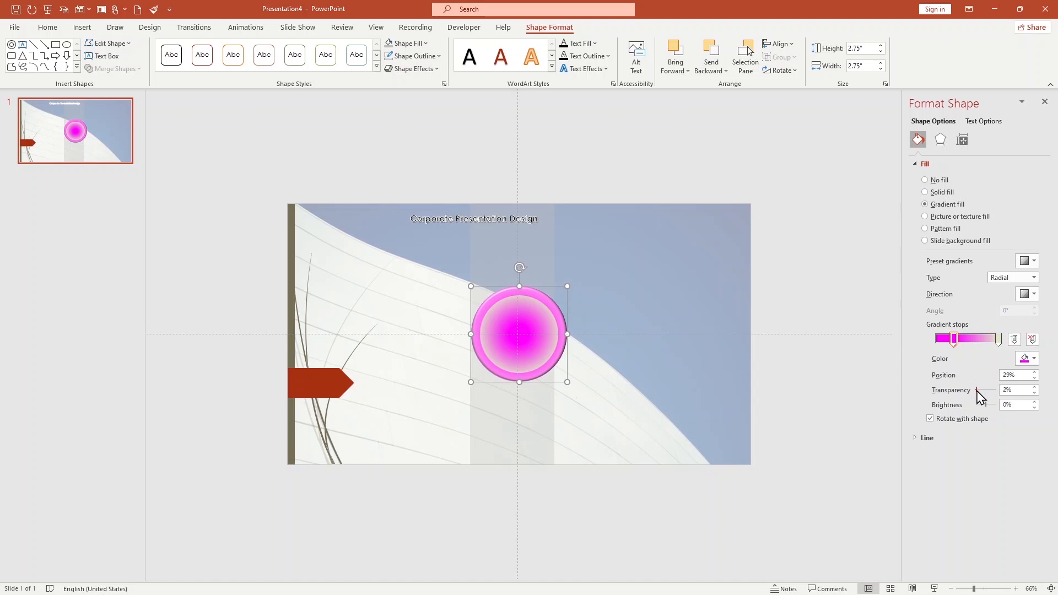
{"action": "mouse_move", "coordinate": [977, 391]}
{"action": "left_mouse_down"}
{"action": "mouse_move", "coordinate": [989, 391]}
{"action": "mouse_move", "coordinate": [980, 391]}
{"action": "left_mouse_up"}
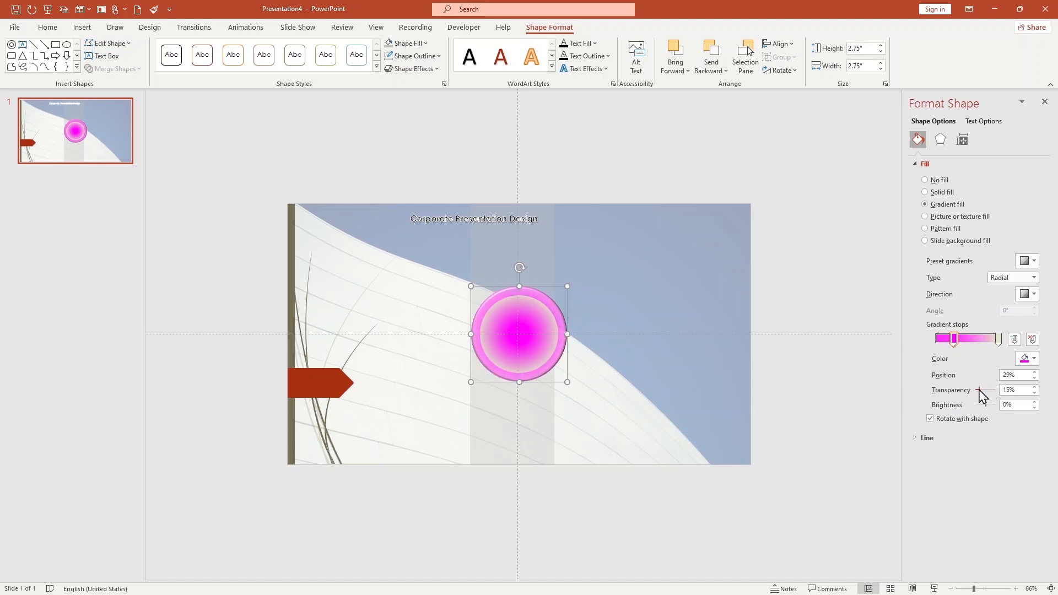
Apply the Relaxed Inset bevel to the inner circle and set its magenta gradient stop's transparency to 68%
{"action": "left_click", "coordinate": [540, 339]}
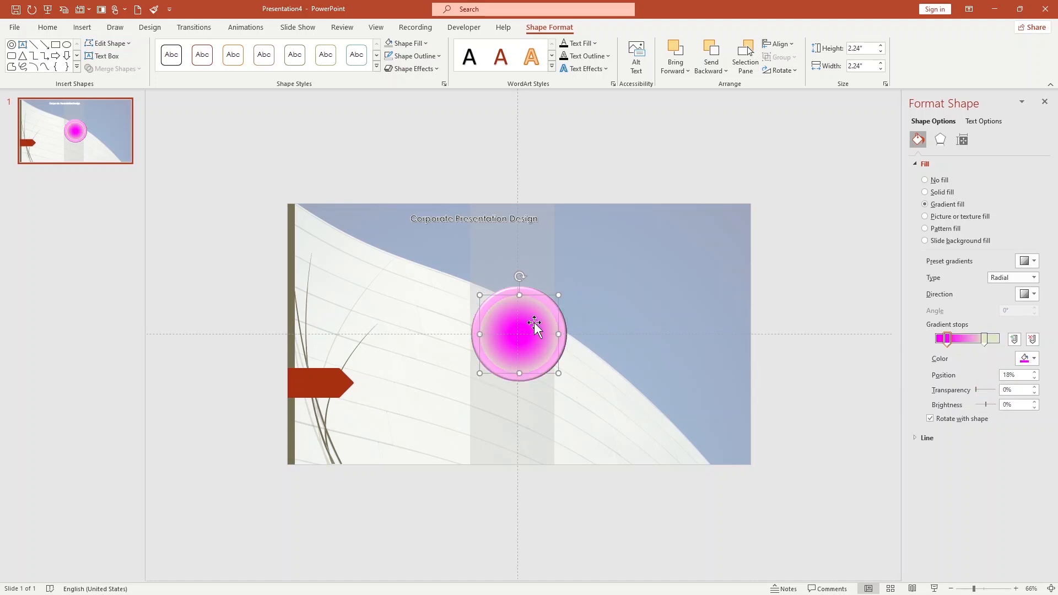
{"action": "left_click", "coordinate": [422, 68]}
{"action": "mouse_move", "coordinate": [428, 223]}
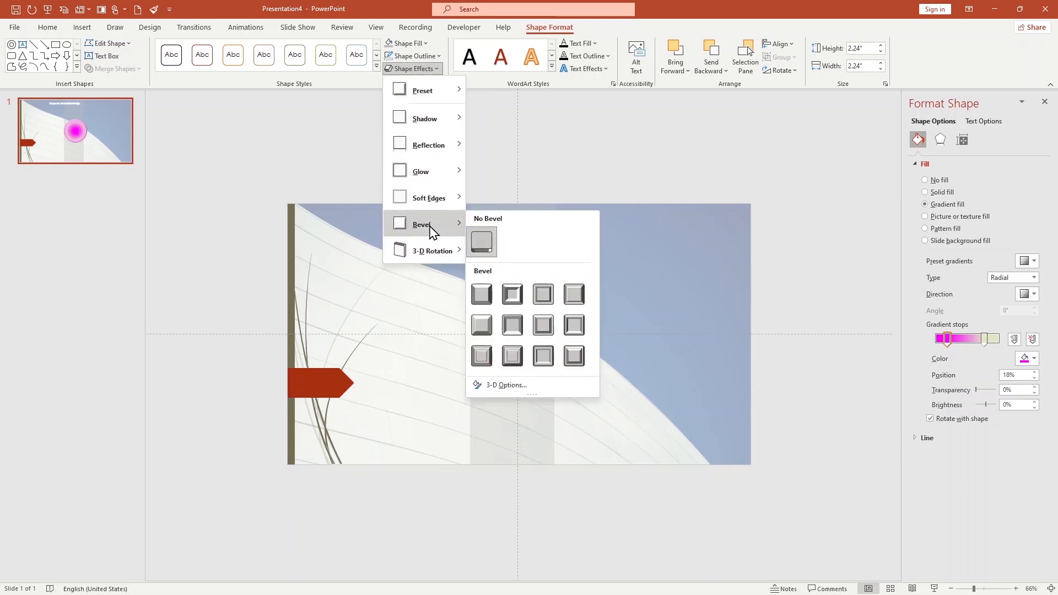
{"action": "left_click", "coordinate": [512, 294]}
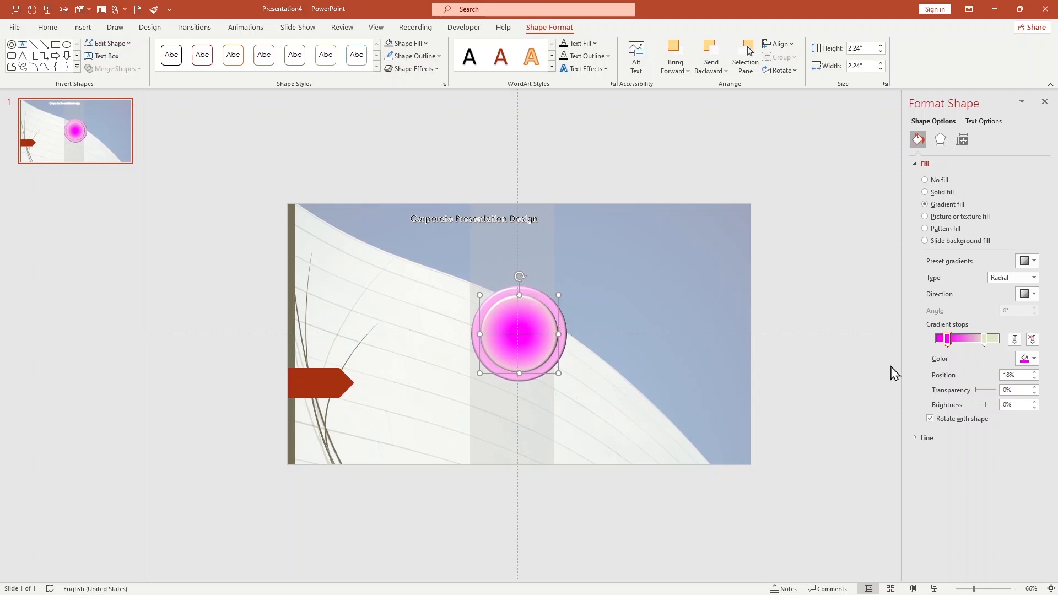
{"action": "left_click_drag", "start_coordinate": [978, 389], "coordinate": [994, 391]}
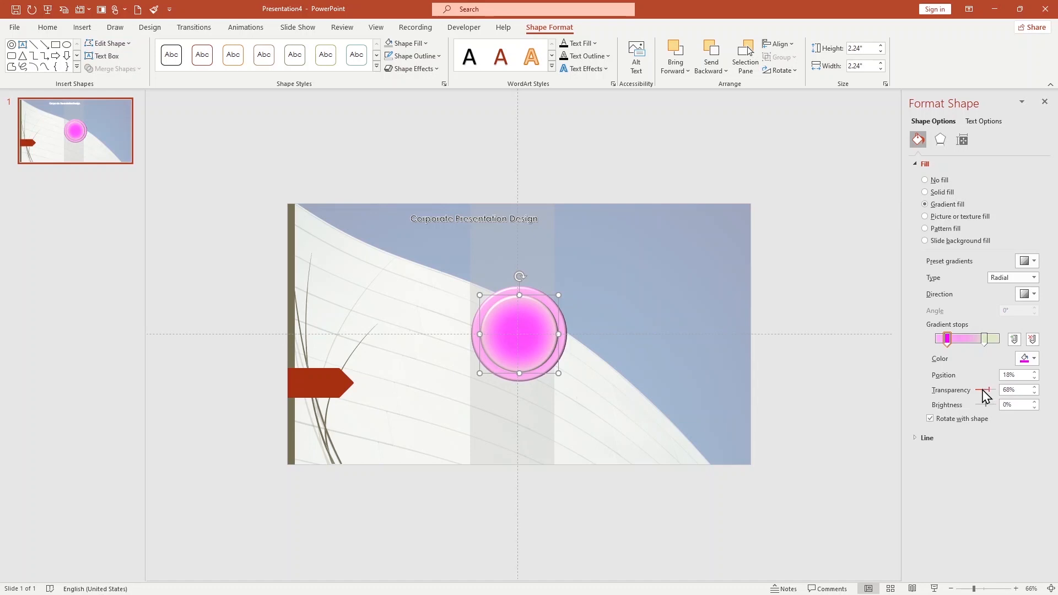
{"action": "left_click", "coordinate": [747, 386]}
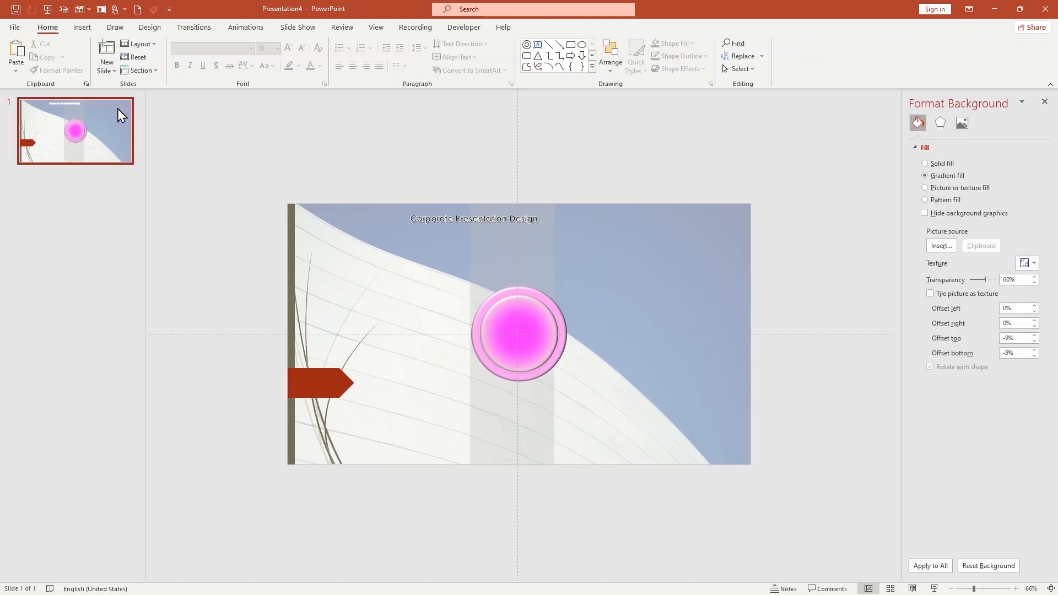
Draw a hollow circle (donut) shape about 1.84" high and 1.88" wide beside the magenta circles
{"action": "left_click", "coordinate": [81, 29]}
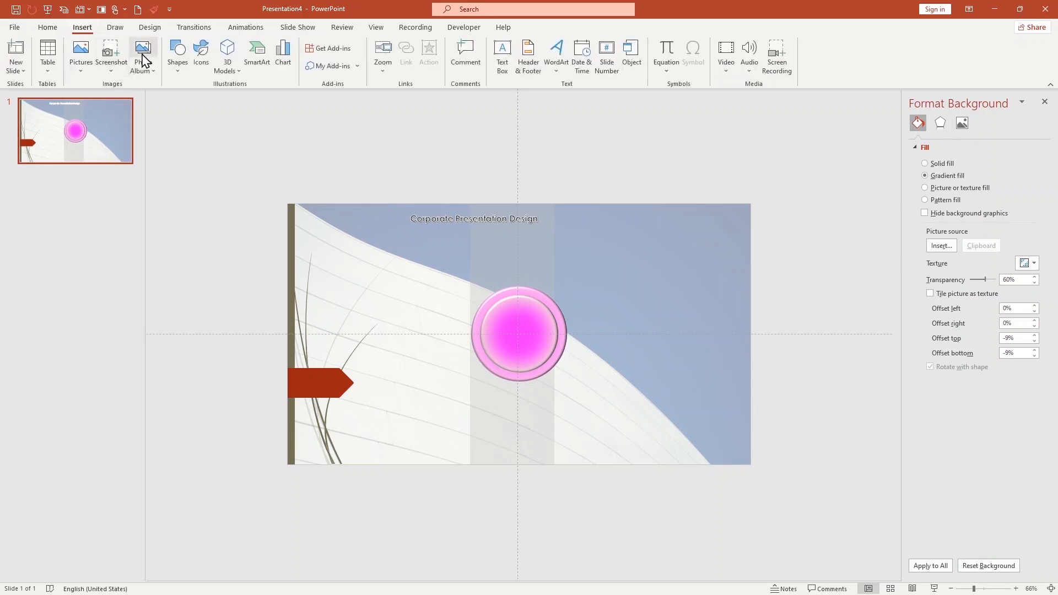
{"action": "left_click", "coordinate": [180, 69]}
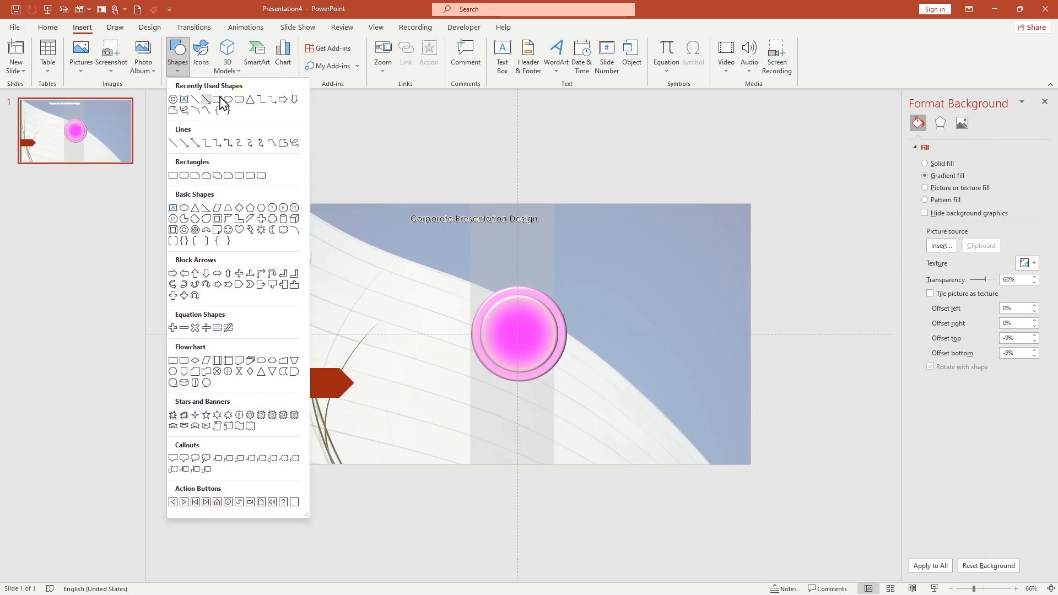
{"action": "left_click", "coordinate": [185, 230]}
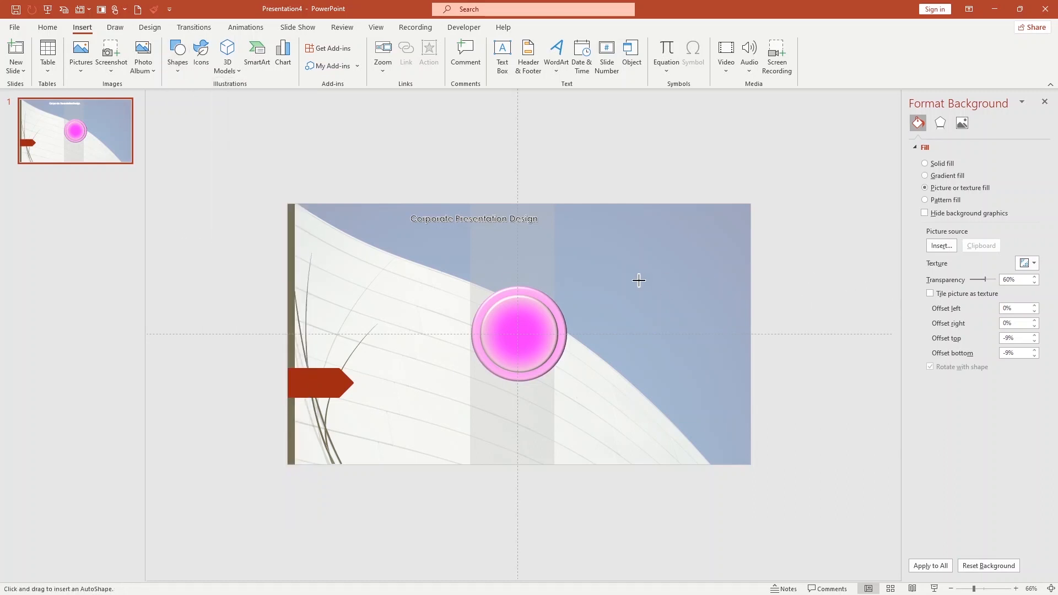
{"action": "left_click_drag", "start_coordinate": [565, 257], "coordinate": [633, 322]}
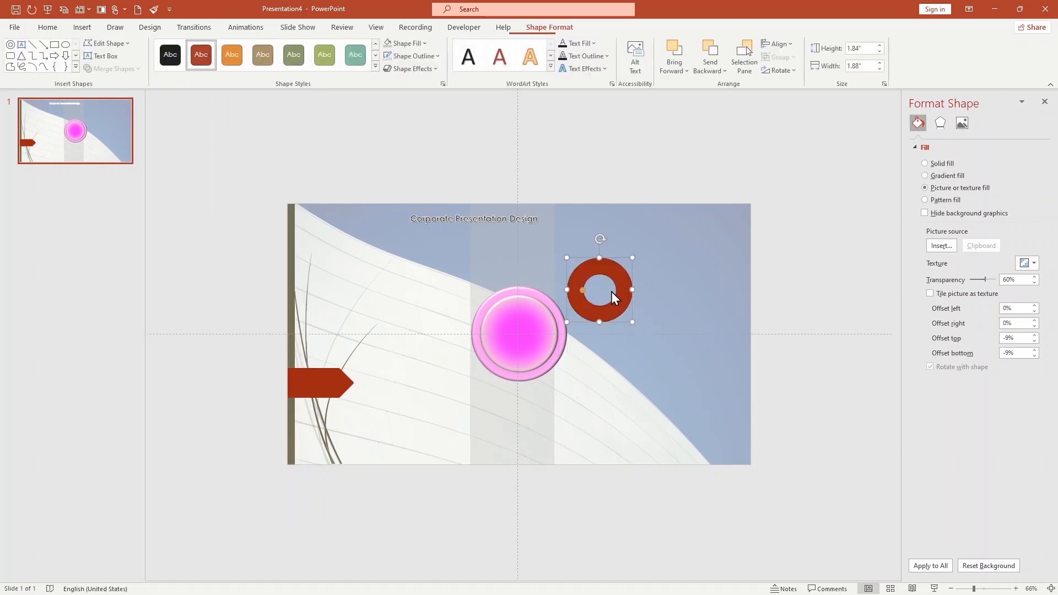
Set the donut's height and width to 2.75" and enlarge its hole to make a thinner ring
{"action": "left_click", "coordinate": [863, 49]}
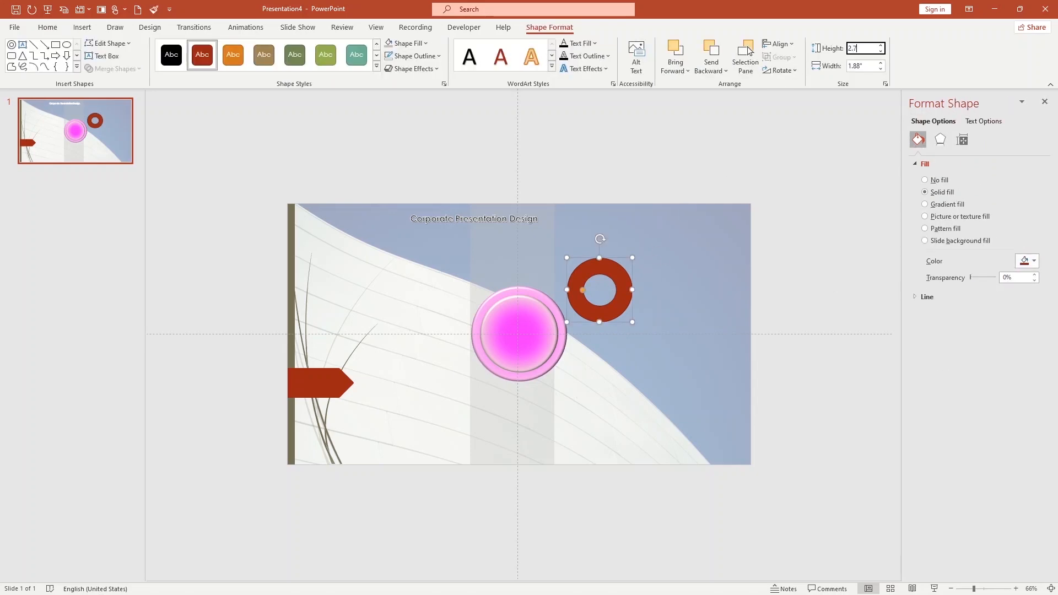
{"action": "type", "text": "2.75"}
{"action": "key", "text": "Tab"}
{"action": "type", "text": "2.7"}
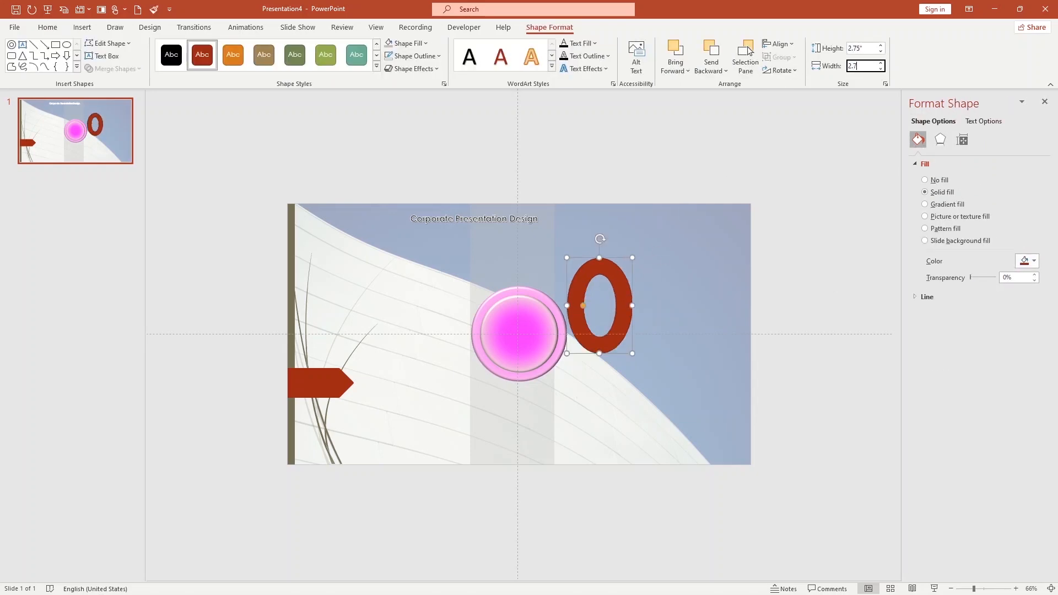
{"action": "key", "text": "Return"}
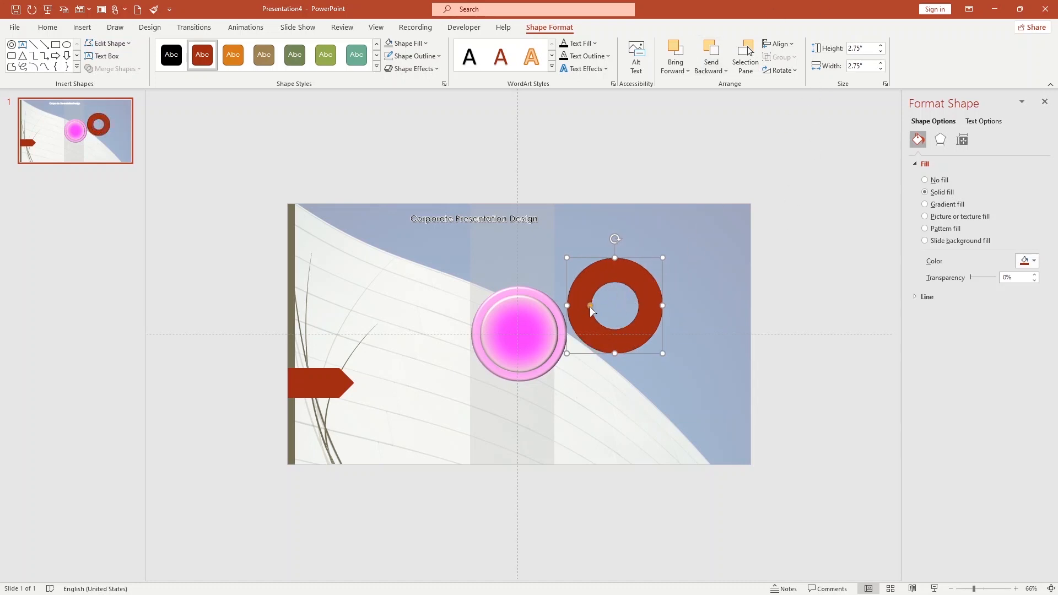
{"action": "left_click_drag", "start_coordinate": [590, 307], "coordinate": [576, 309]}
Fill the donut ring with the lightest grey shade of white and remove its outline
{"action": "left_click", "coordinate": [423, 44]}
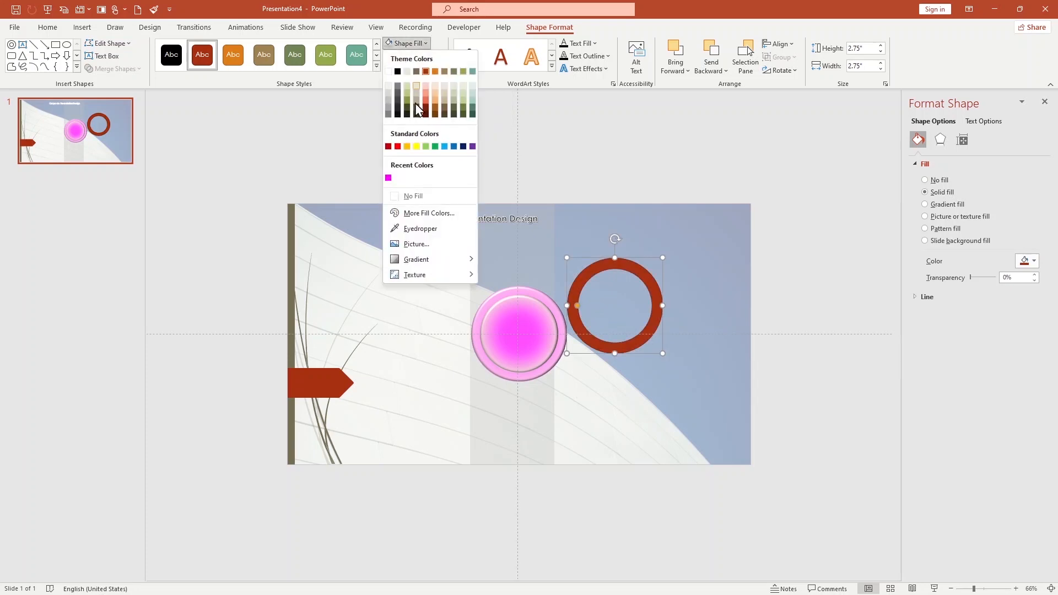
{"action": "left_click", "coordinate": [391, 85]}
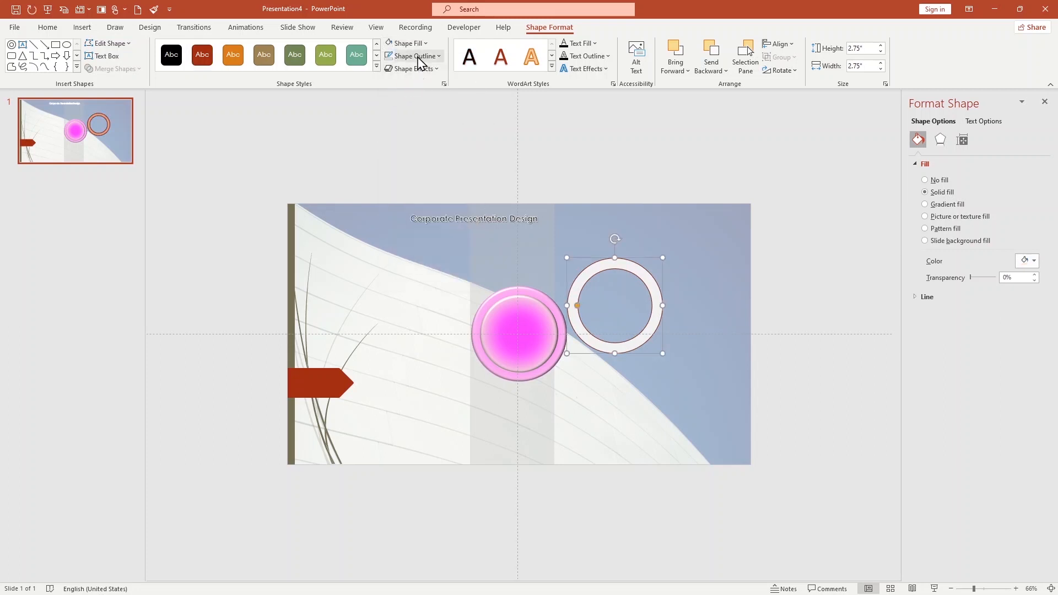
{"action": "left_click", "coordinate": [419, 56]}
{"action": "left_click", "coordinate": [427, 208]}
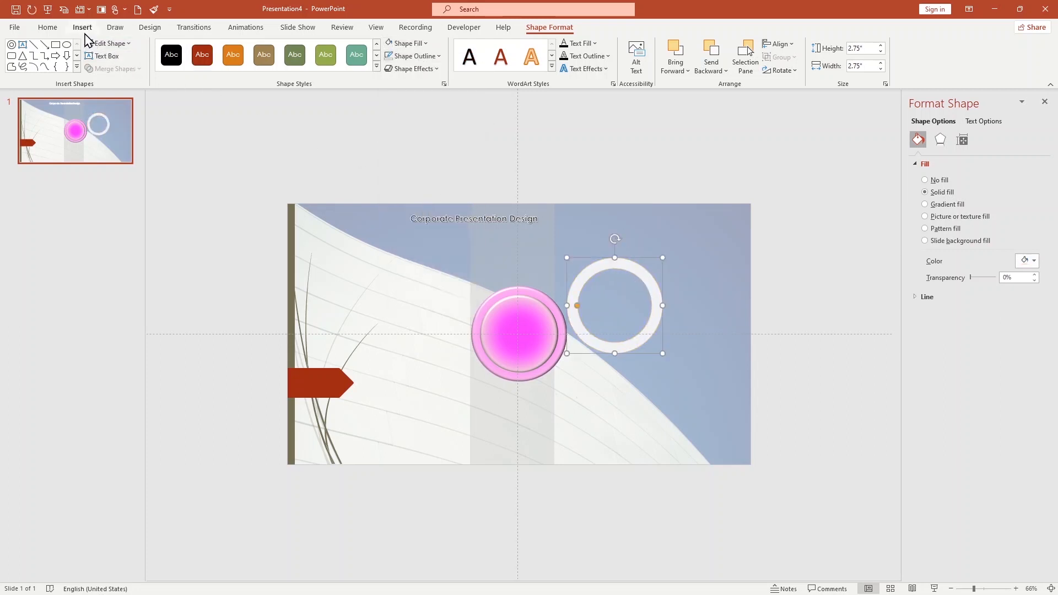
Draw a rectangle about 1.43" high and 1.31" wide over the upper-right part of the white ring
{"action": "left_click", "coordinate": [83, 31]}
{"action": "left_click", "coordinate": [180, 75]}
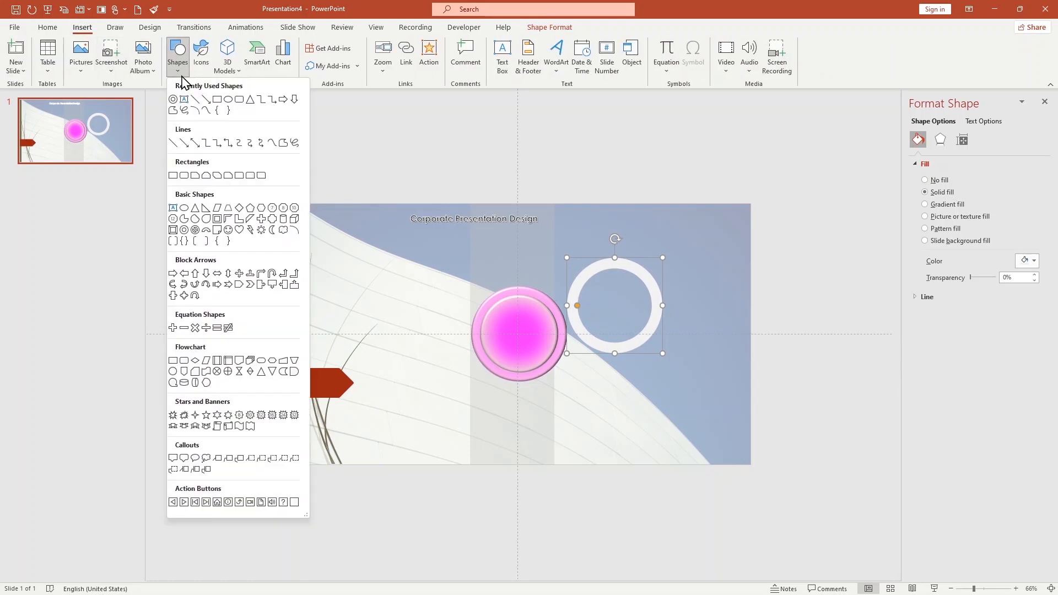
{"action": "left_click", "coordinate": [214, 99]}
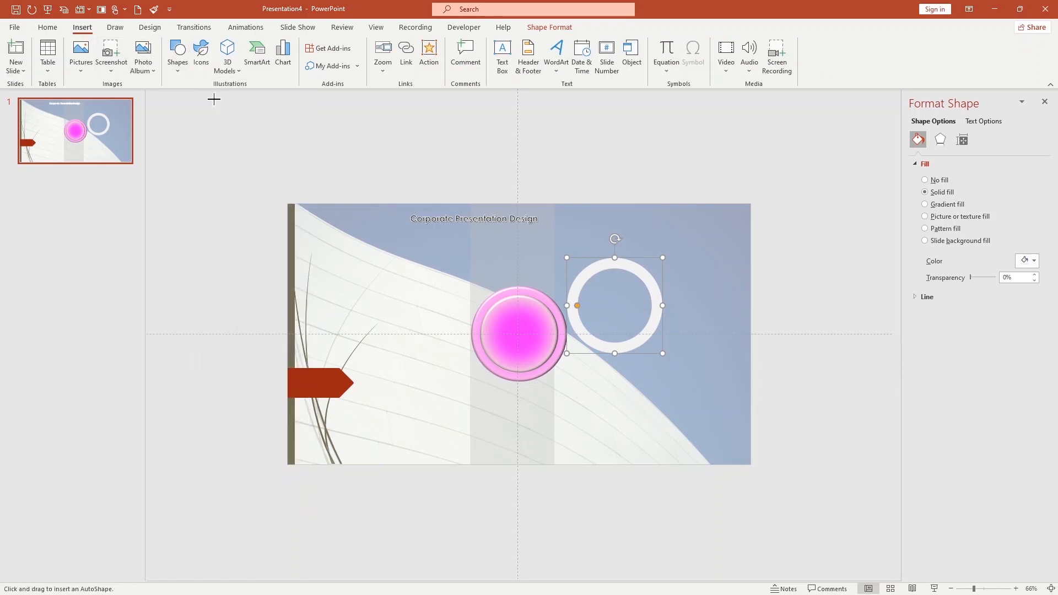
{"action": "mouse_move", "coordinate": [650, 274]}
{"action": "left_mouse_down"}
{"action": "mouse_move", "coordinate": [696, 324]}
{"action": "mouse_move", "coordinate": [670, 311]}
{"action": "left_mouse_up"}
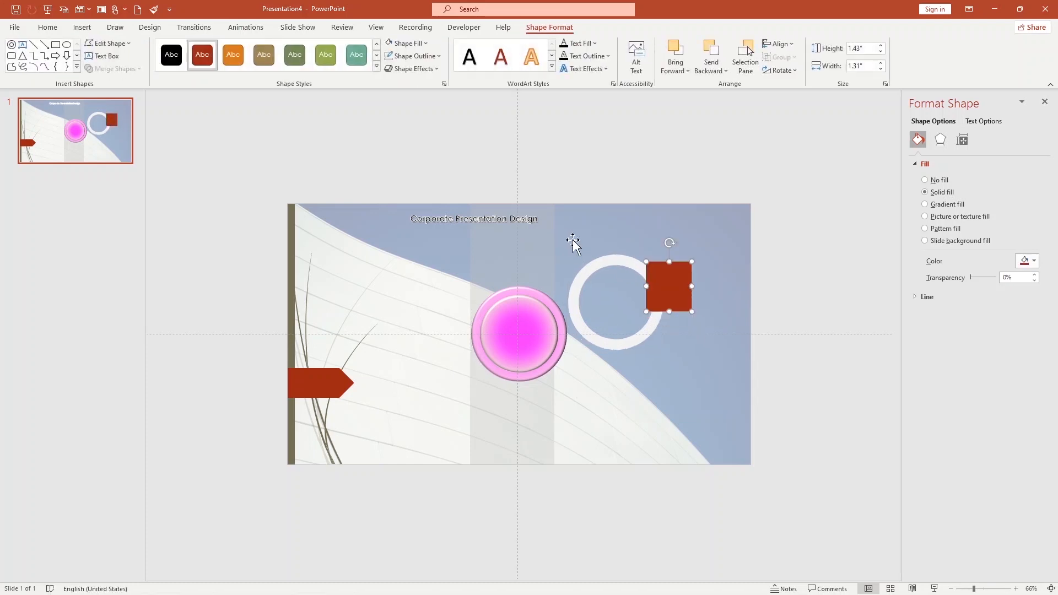
Subtract the red rectangle from the white ring to cut an opening in its upper-right side
{"action": "left_click", "coordinate": [602, 265], "text": "shift"}
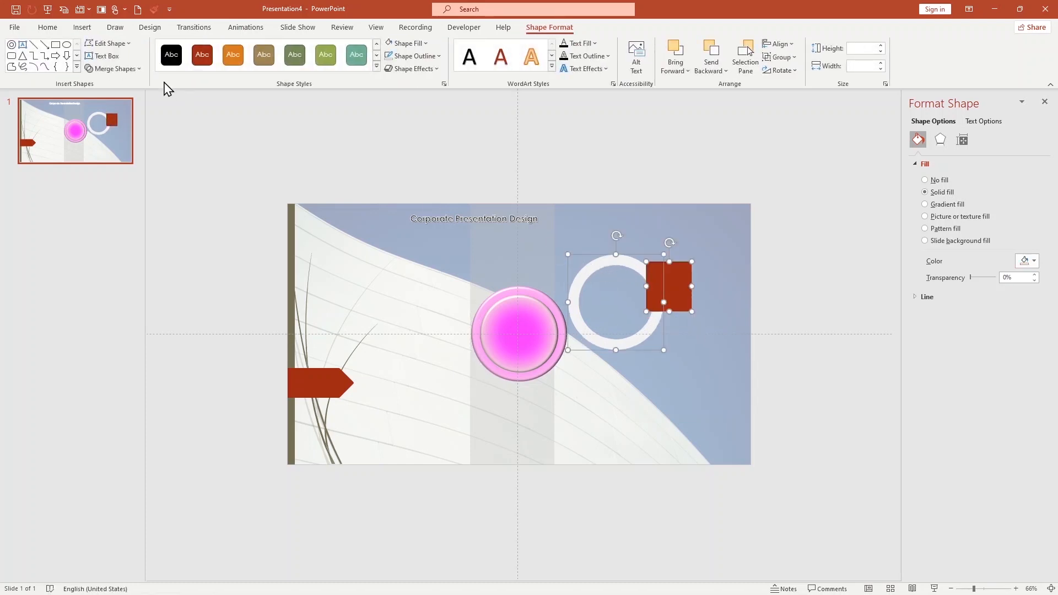
{"action": "left_click", "coordinate": [117, 69]}
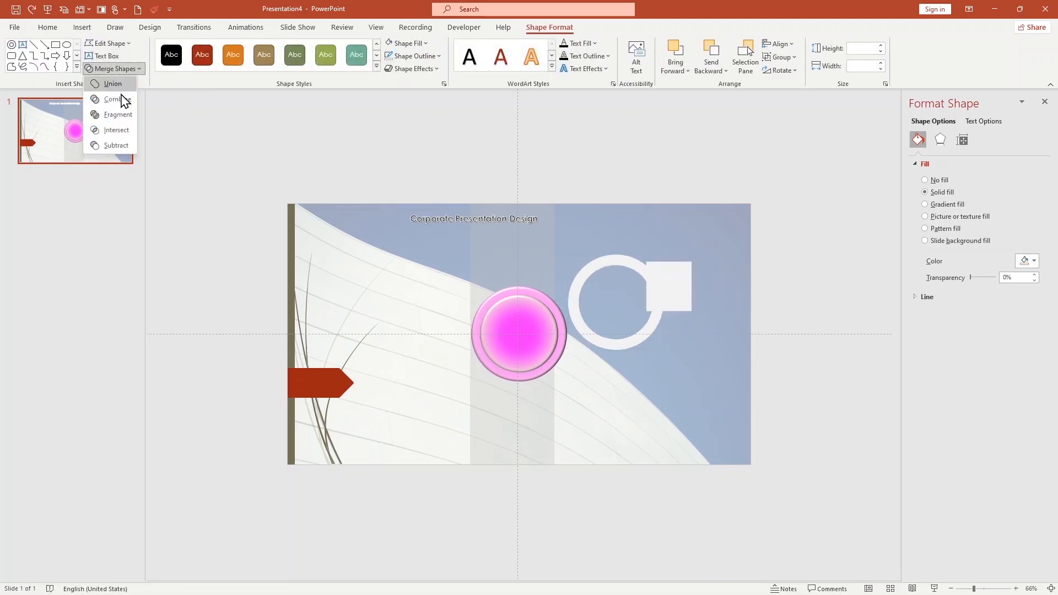
{"action": "left_click", "coordinate": [116, 146]}
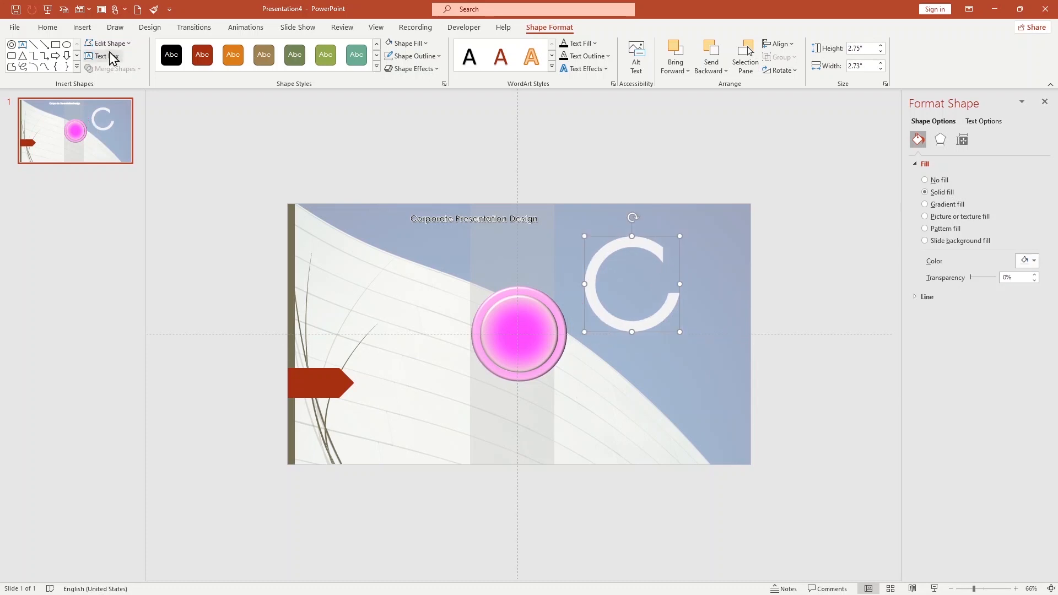
Draw a narrow bar about 3.06" high and 0.21" wide, tilted counterclockwise across the left half of the open ring
{"action": "left_click", "coordinate": [82, 28]}
{"action": "left_click", "coordinate": [178, 63]}
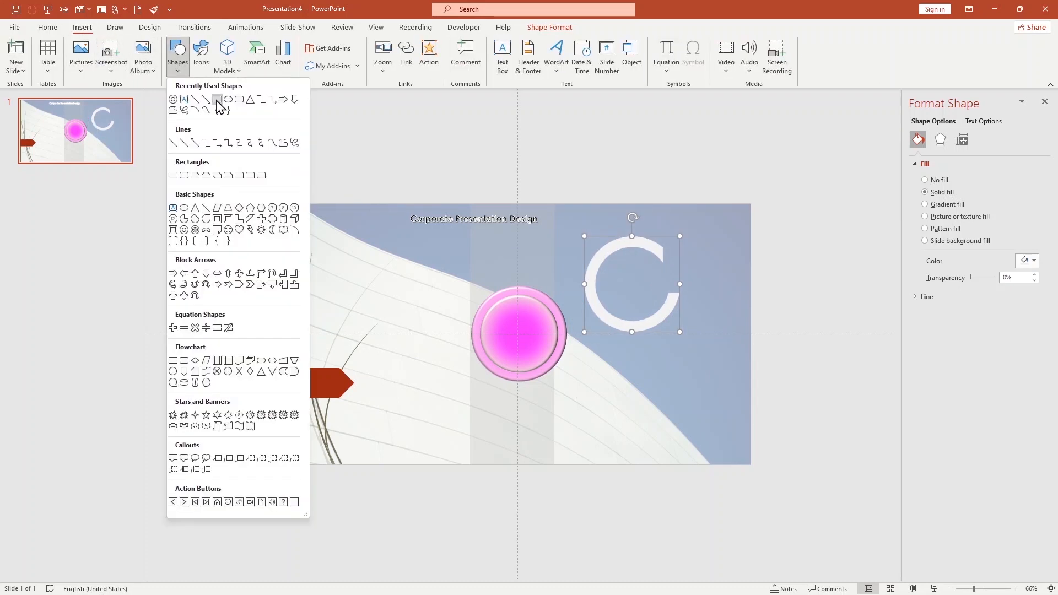
{"action": "left_click", "coordinate": [217, 101]}
{"action": "mouse_move", "coordinate": [576, 252]}
{"action": "left_mouse_down"}
{"action": "mouse_move", "coordinate": [593, 361]}
{"action": "mouse_move", "coordinate": [600, 316]}
{"action": "left_mouse_up"}
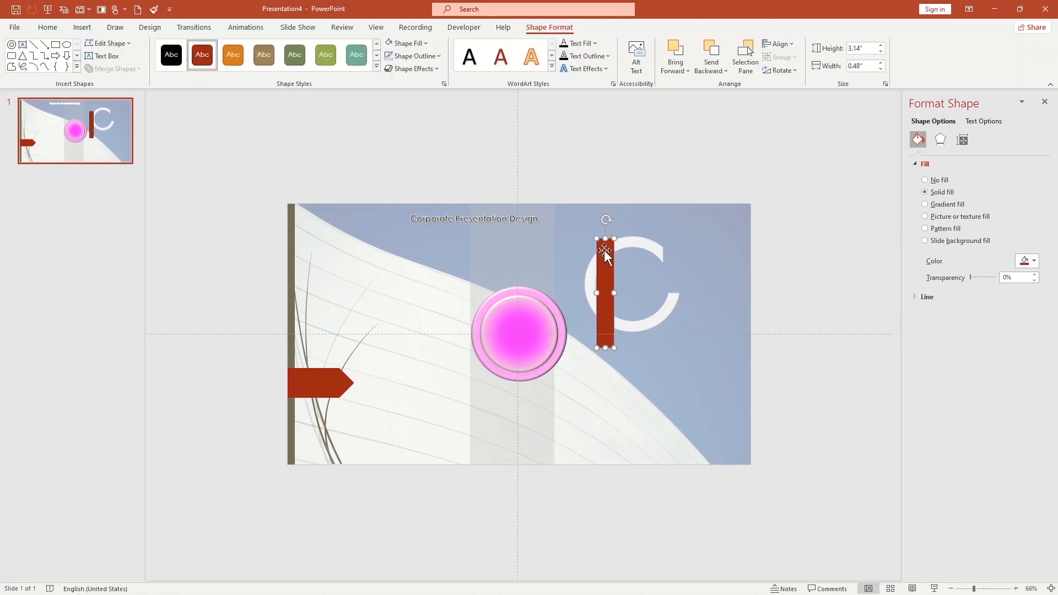
{"action": "left_click_drag", "start_coordinate": [606, 221], "coordinate": [588, 223]}
{"action": "left_click_drag", "start_coordinate": [603, 276], "coordinate": [631, 296]}
{"action": "left_click_drag", "start_coordinate": [622, 232], "coordinate": [612, 237]}
{"action": "left_click_drag", "start_coordinate": [617, 276], "coordinate": [615, 272]}
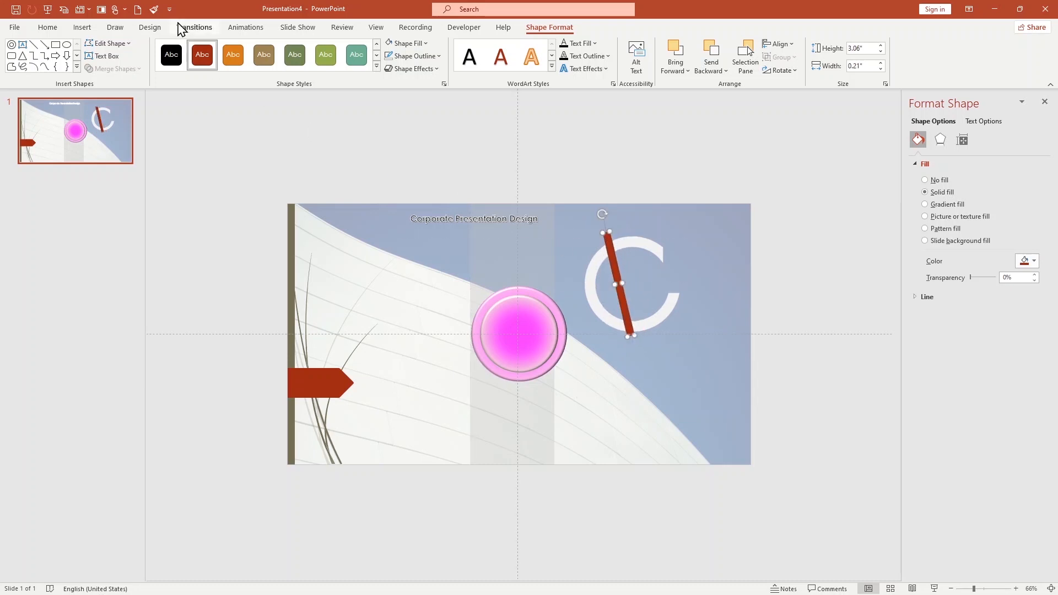
Subtract the tilted red bar from the white ring to split it into separate segments
{"action": "left_click", "coordinate": [626, 239], "text": "shift"}
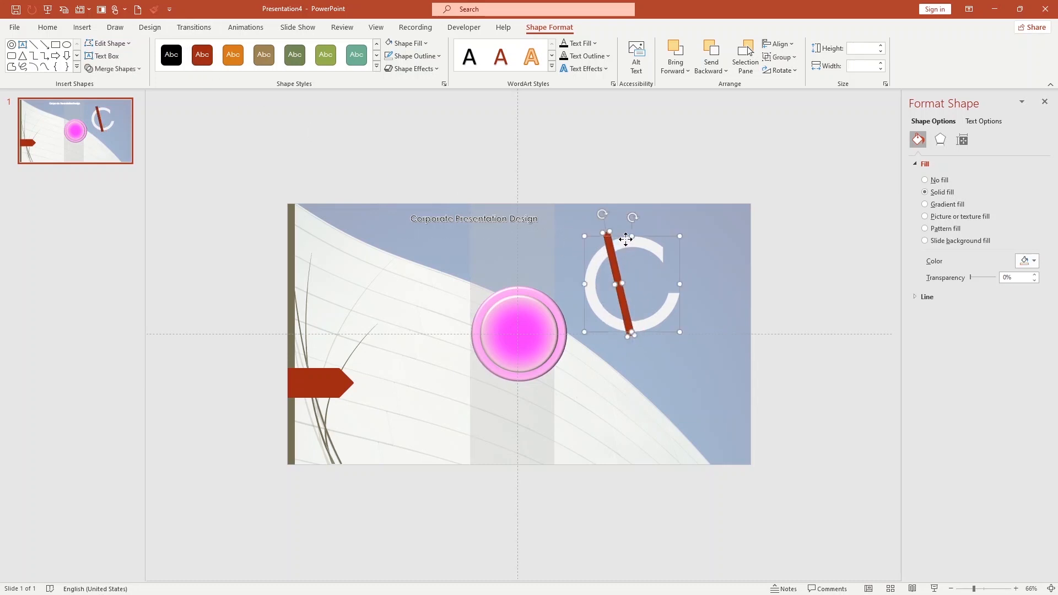
{"action": "left_click", "coordinate": [102, 69]}
{"action": "left_click", "coordinate": [90, 70]}
{"action": "left_click", "coordinate": [90, 69]}
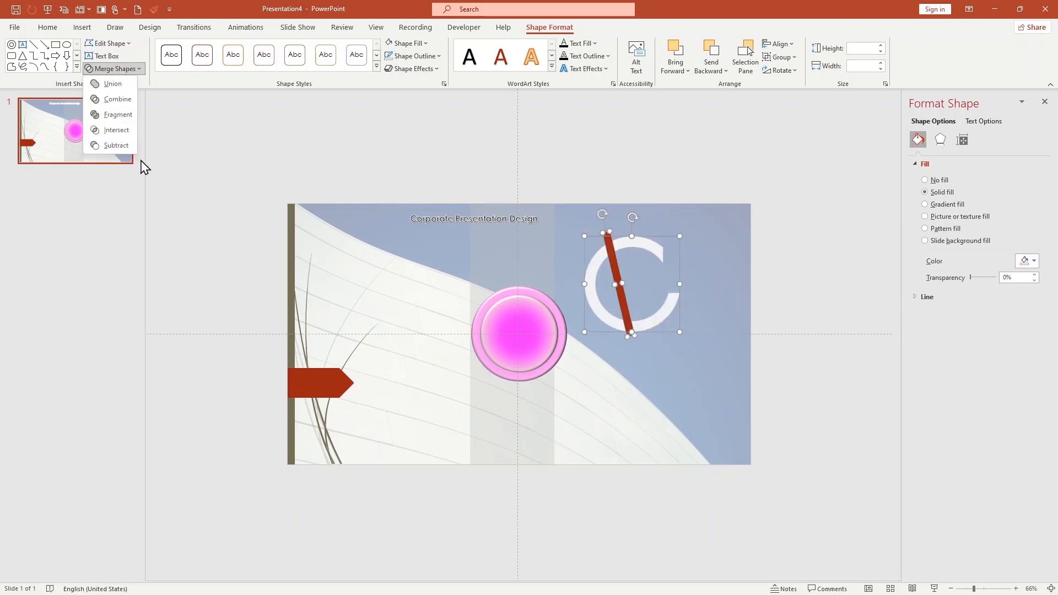
{"action": "left_click", "coordinate": [124, 146]}
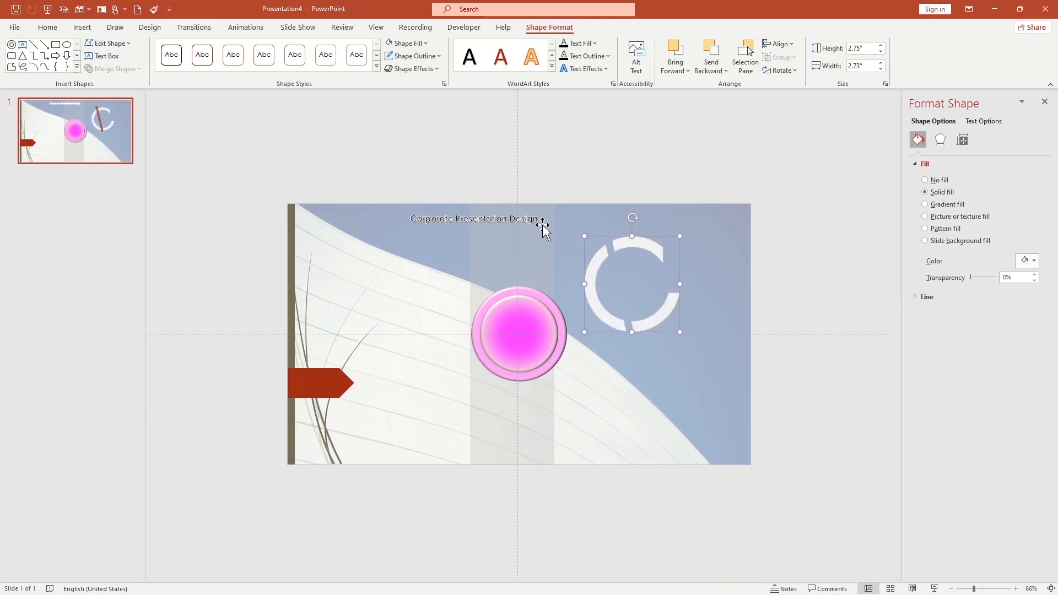
{"action": "left_click", "coordinate": [699, 257]}
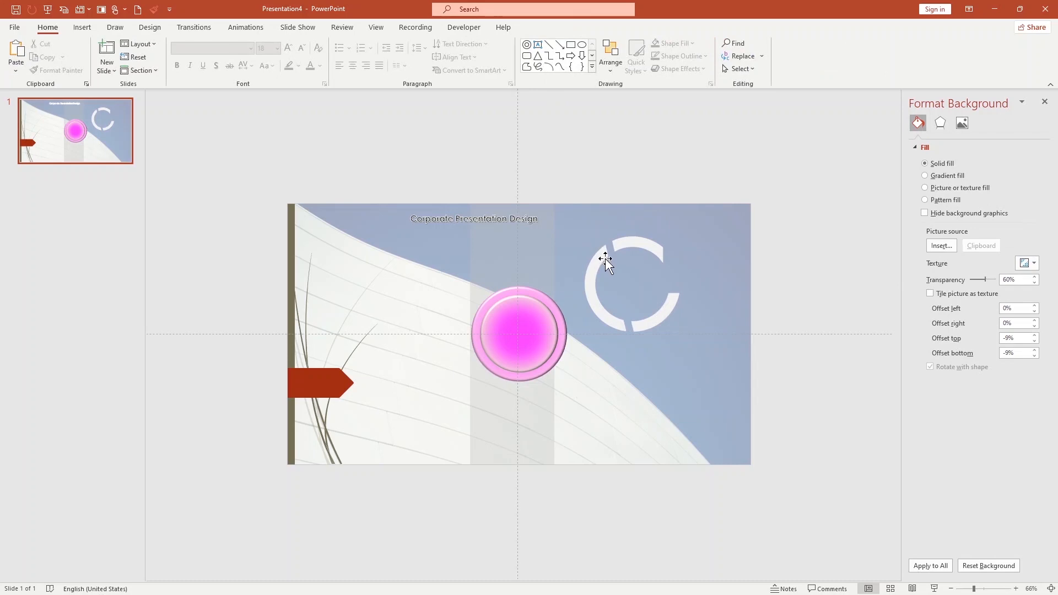
Move the segmented ring onto the magenta circles and shrink it to about 2.1" high and 2.08" wide inside the inner circle
{"action": "left_click_drag", "start_coordinate": [605, 259], "coordinate": [494, 307]}
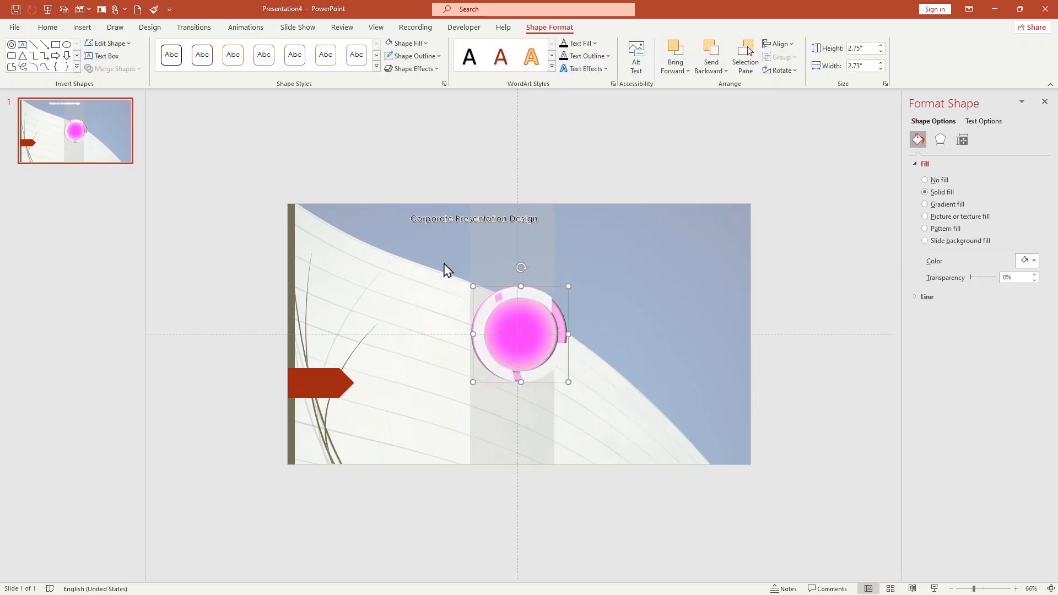
{"action": "left_click_drag", "start_coordinate": [571, 287], "coordinate": [534, 304]}
{"action": "left_click_drag", "start_coordinate": [560, 296], "coordinate": [555, 301]}
{"action": "left_click_drag", "start_coordinate": [534, 310], "coordinate": [536, 307]}
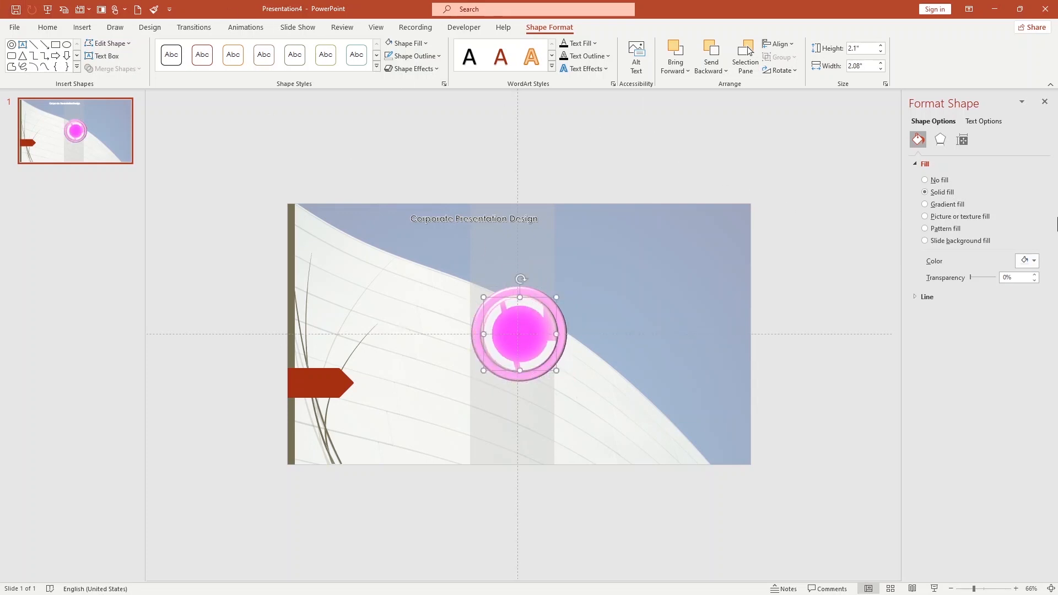
Set the segmented ring's fill transparency to 52%
{"action": "left_click_drag", "start_coordinate": [970, 278], "coordinate": [982, 277]}
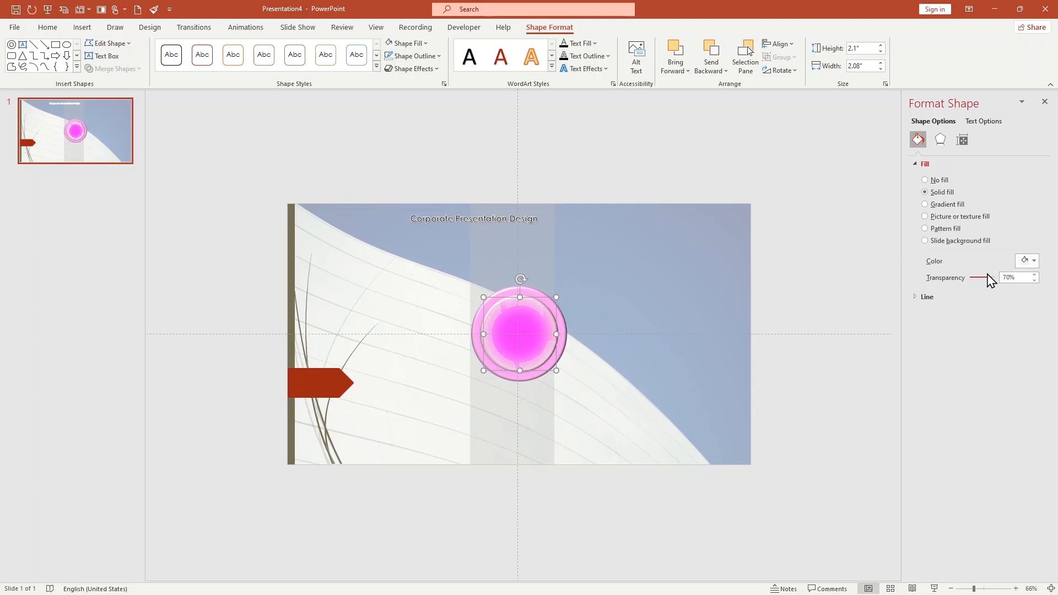
{"action": "left_click_drag", "start_coordinate": [987, 281], "coordinate": [983, 279]}
{"action": "left_click", "coordinate": [472, 314]}
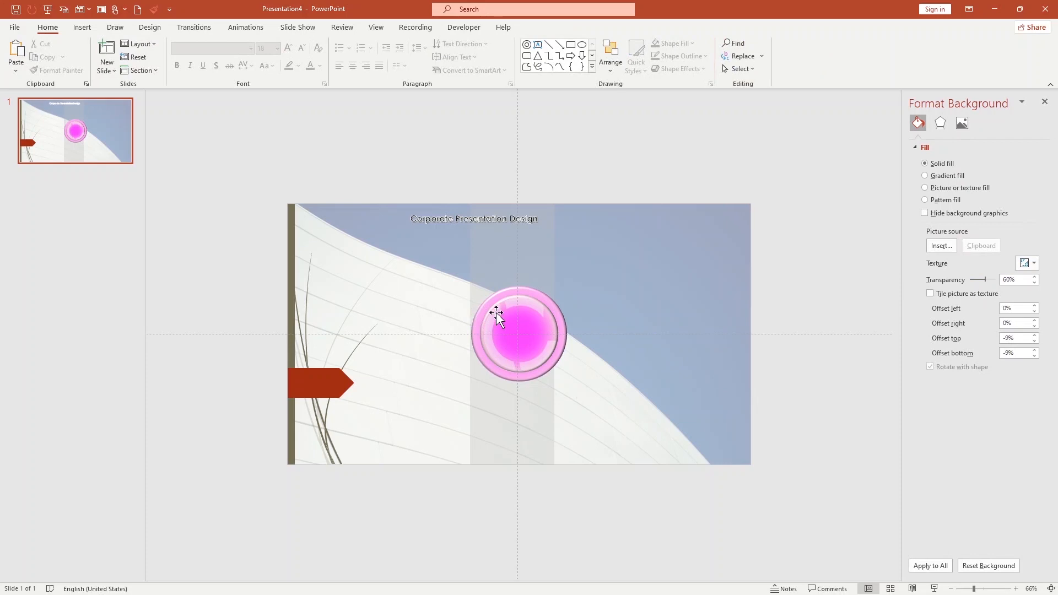
Duplicate the segmented ring, turning the copy roughly a quarter turn clockwise and shrinking it to about 1.66" high
{"action": "left_click", "coordinate": [497, 315]}
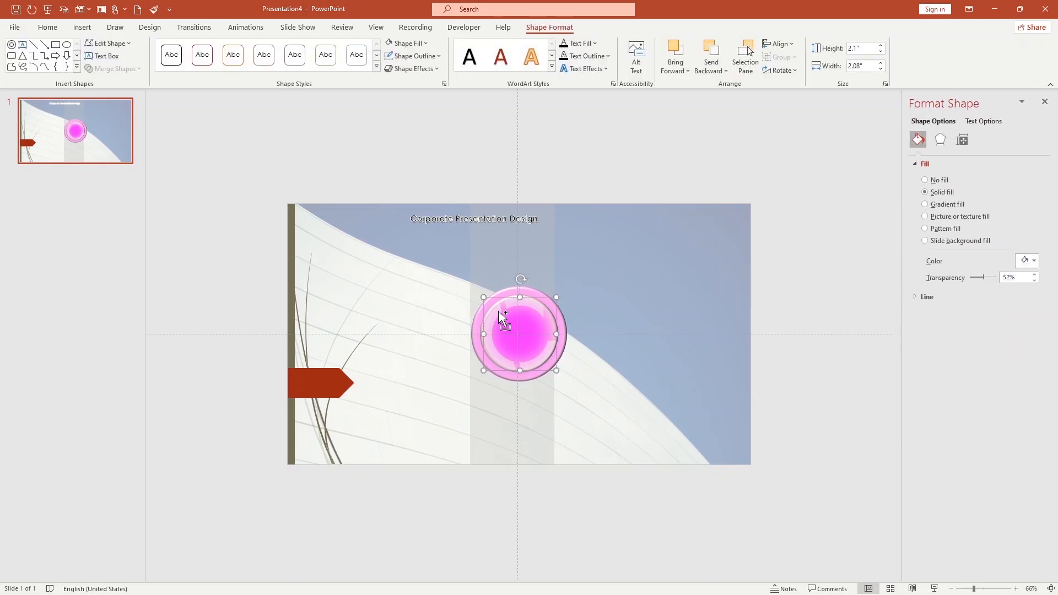
{"action": "left_click_drag", "start_coordinate": [500, 316], "coordinate": [506, 321]}
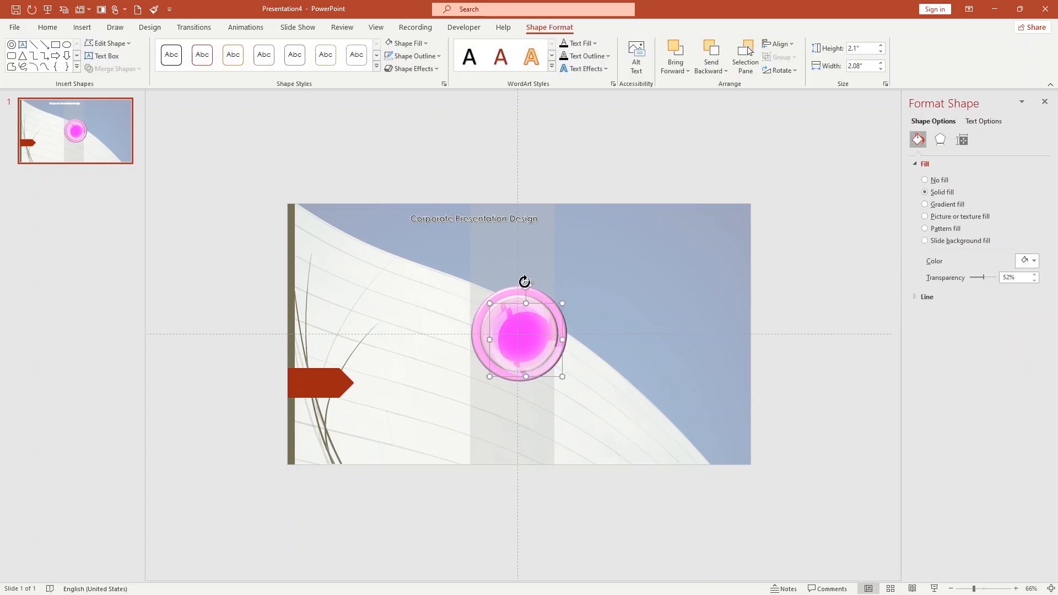
{"action": "left_click_drag", "start_coordinate": [524, 281], "coordinate": [535, 315]}
Align the smaller segmented ring to the slide's horizontal center and vertical middle
{"action": "left_click", "coordinate": [778, 43]}
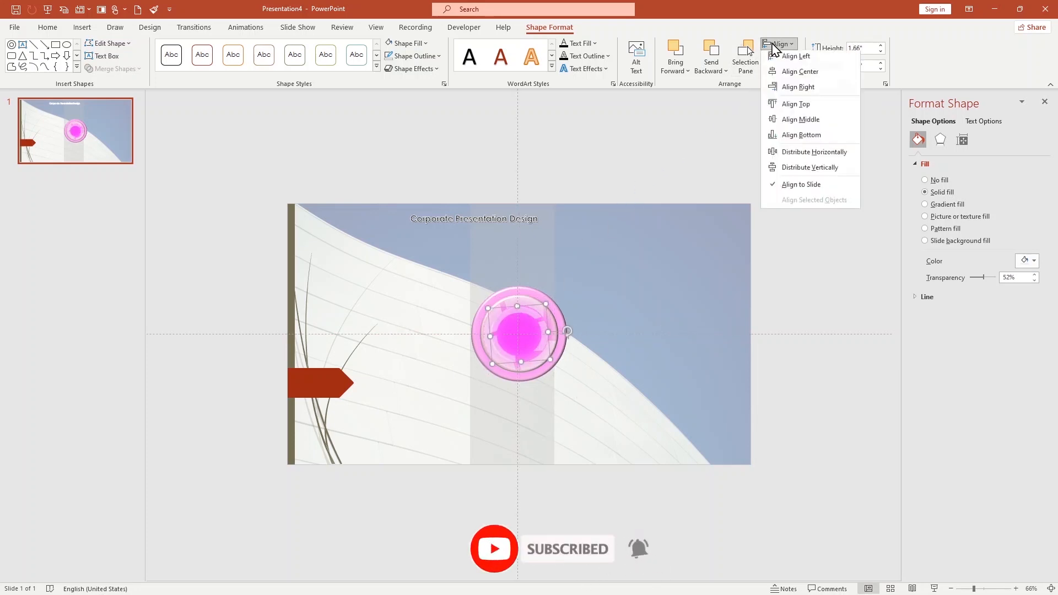
{"action": "left_click", "coordinate": [793, 75]}
{"action": "left_click", "coordinate": [779, 44]}
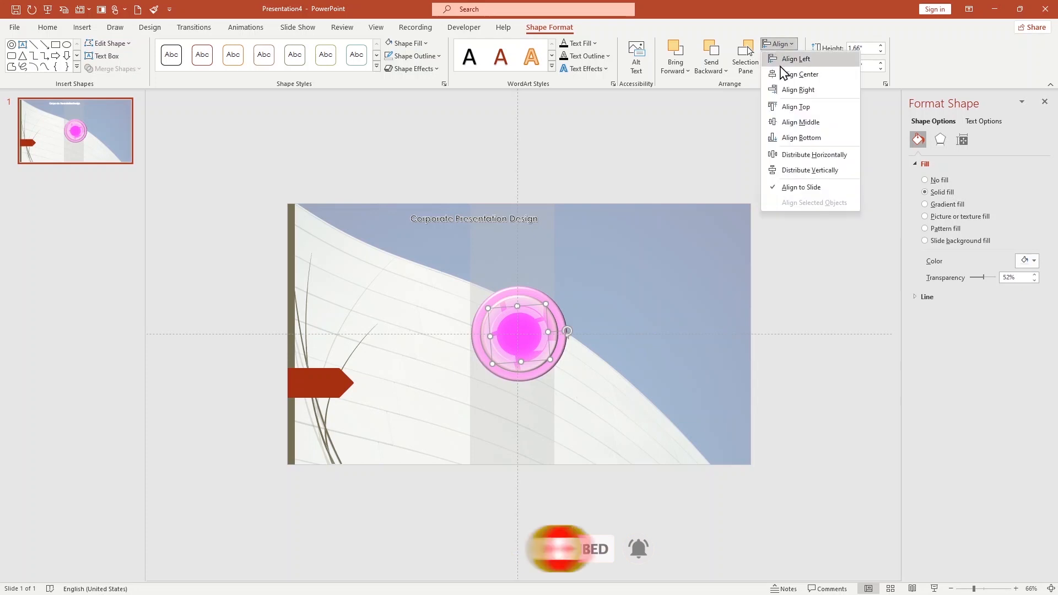
{"action": "left_click", "coordinate": [801, 123]}
{"action": "left_click", "coordinate": [546, 302]}
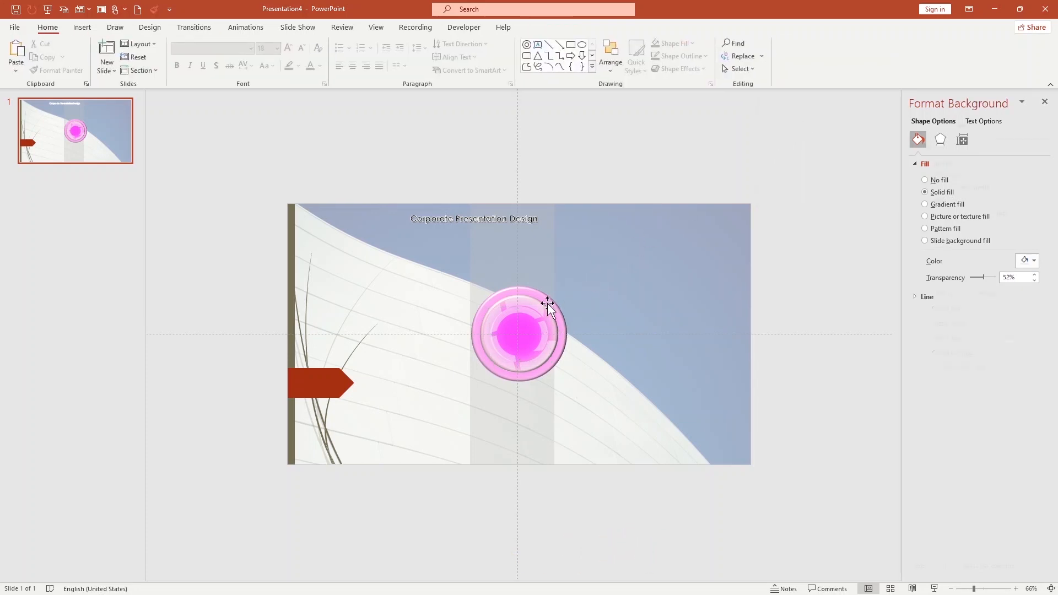
Align the larger segmented ring to the slide's horizontal center and vertical middle
{"action": "left_click", "coordinate": [536, 305]}
{"action": "left_click", "coordinate": [778, 47]}
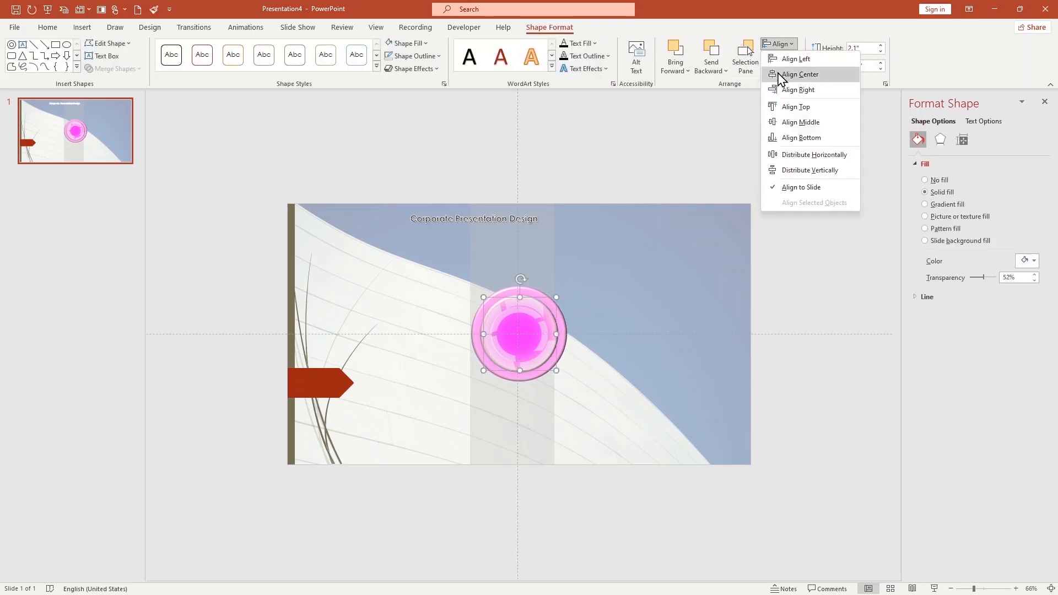
{"action": "left_click", "coordinate": [790, 74]}
{"action": "left_click", "coordinate": [779, 44]}
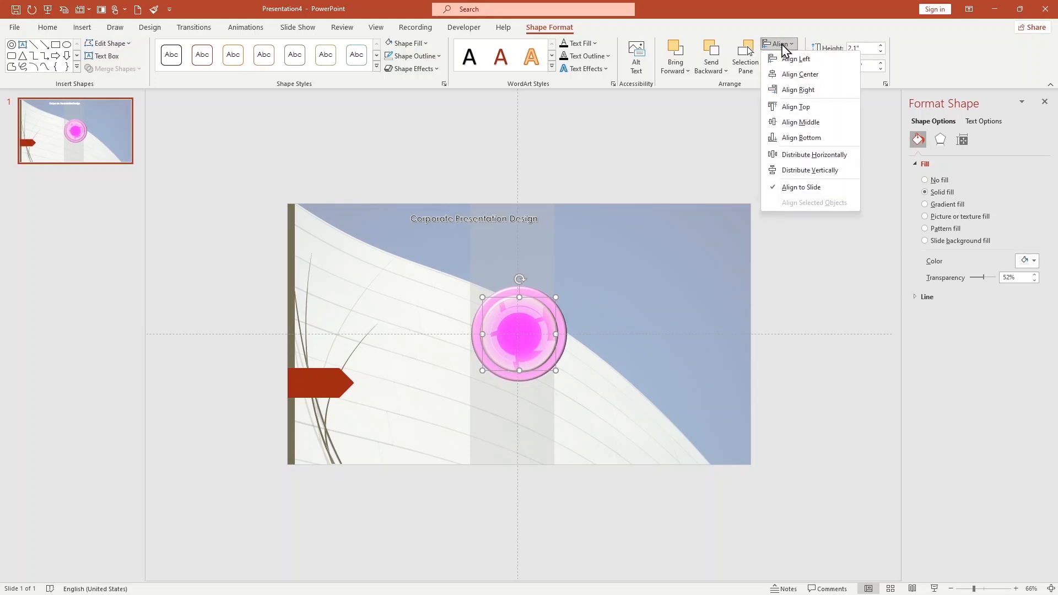
{"action": "left_click", "coordinate": [802, 123]}
{"action": "left_click", "coordinate": [614, 308]}
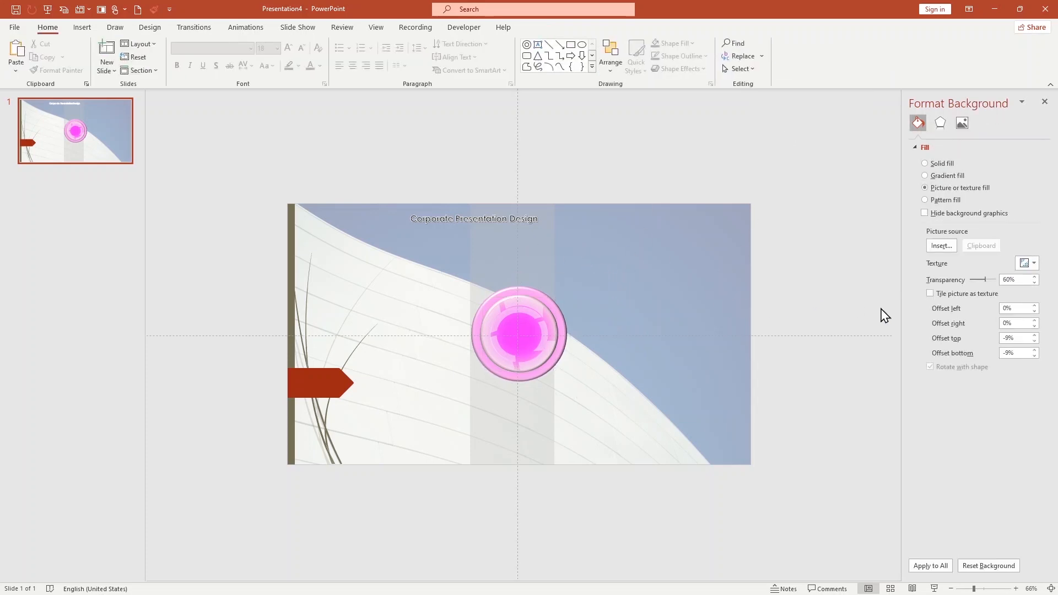
Draw an oval about 1.55" high and 1.92" wide over the upper part of the magenta circles
{"action": "left_click", "coordinate": [82, 27]}
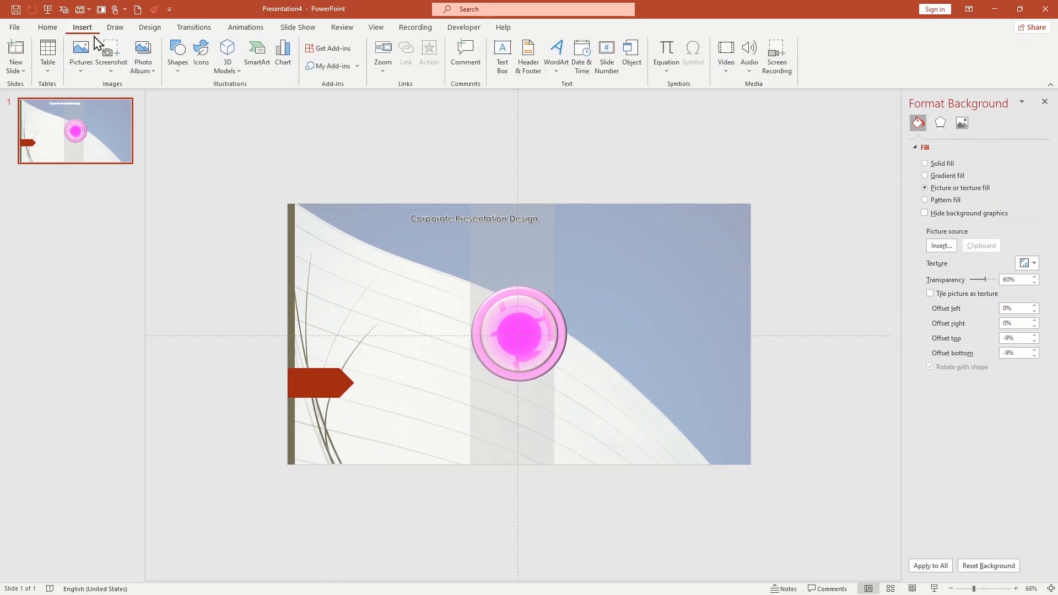
{"action": "left_click", "coordinate": [183, 70]}
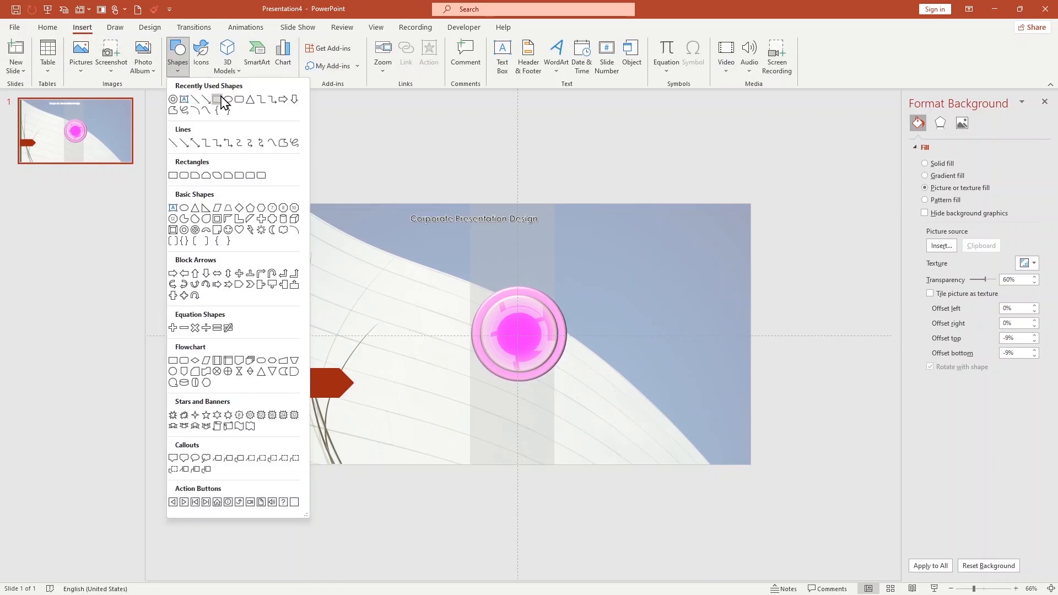
{"action": "left_click", "coordinate": [220, 99]}
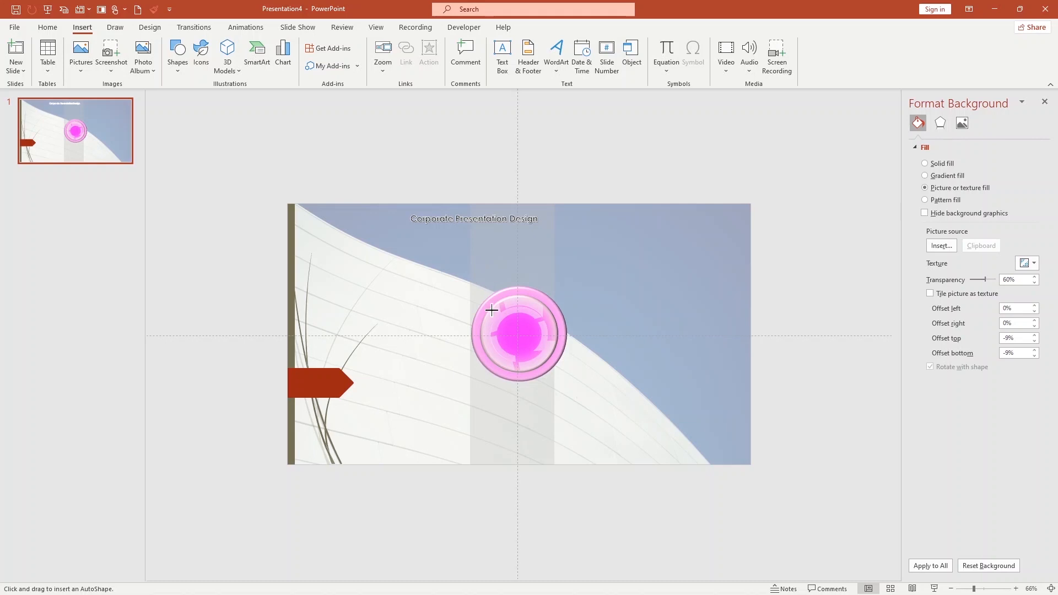
{"action": "mouse_move", "coordinate": [470, 281]}
{"action": "left_mouse_down"}
{"action": "mouse_move", "coordinate": [537, 336]}
{"action": "mouse_move", "coordinate": [518, 325]}
{"action": "left_mouse_up"}
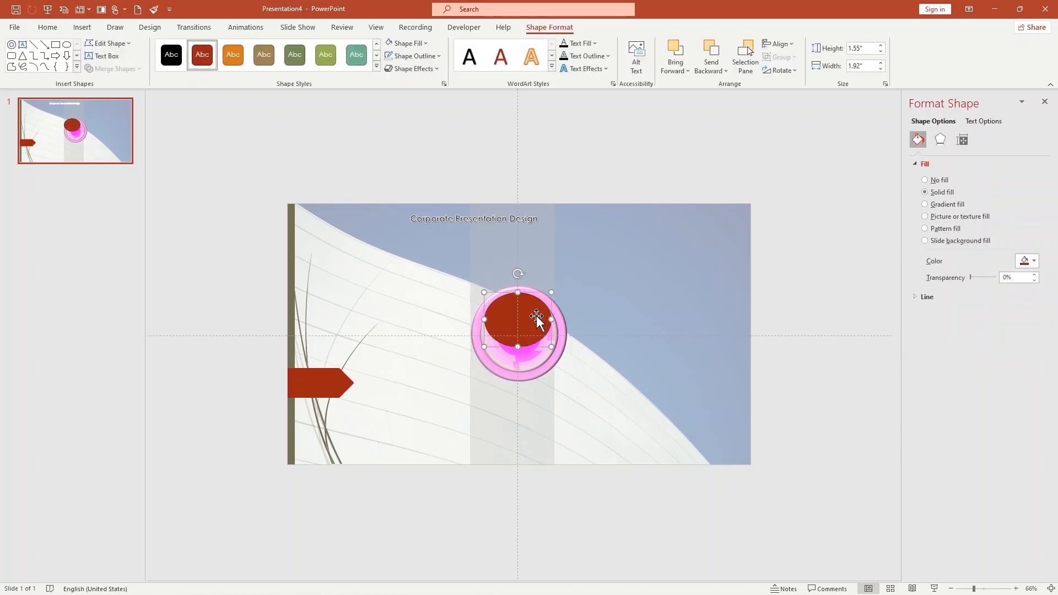
Fill the new oval with white and remove its outline
{"action": "left_click", "coordinate": [407, 43]}
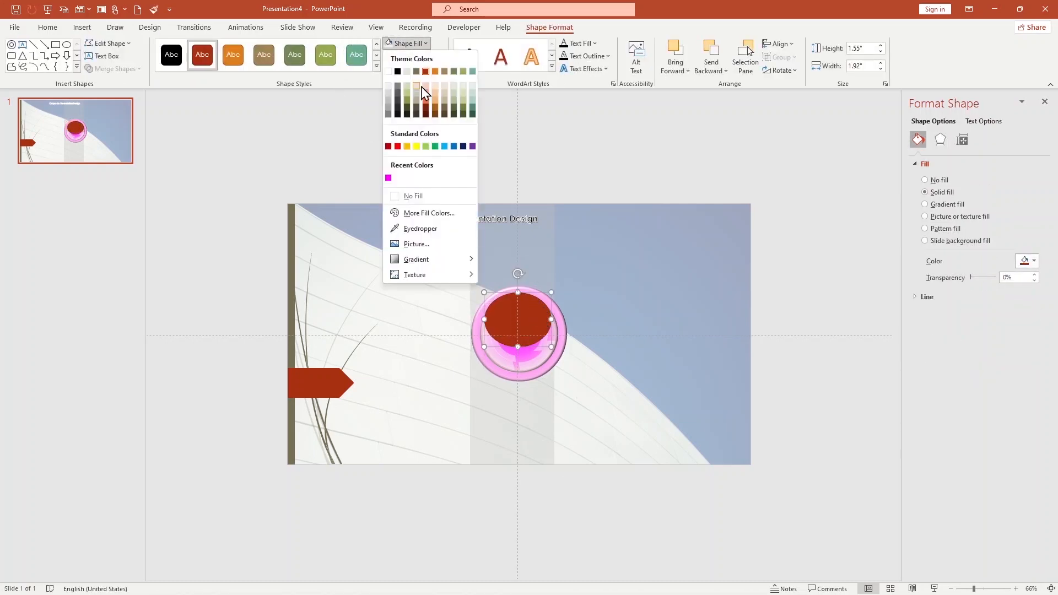
{"action": "left_click", "coordinate": [388, 71]}
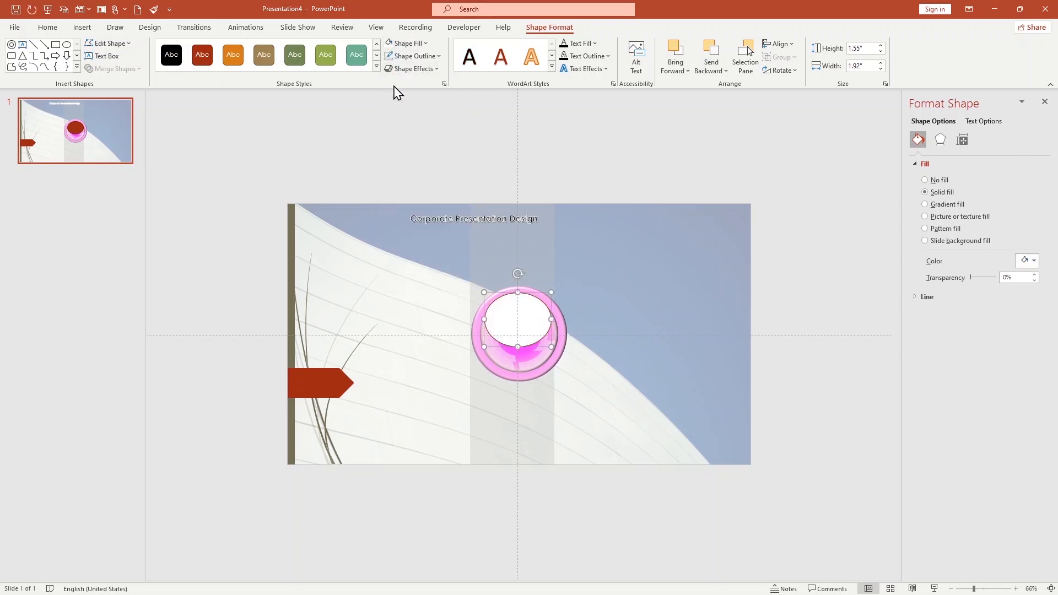
{"action": "left_click", "coordinate": [414, 56]}
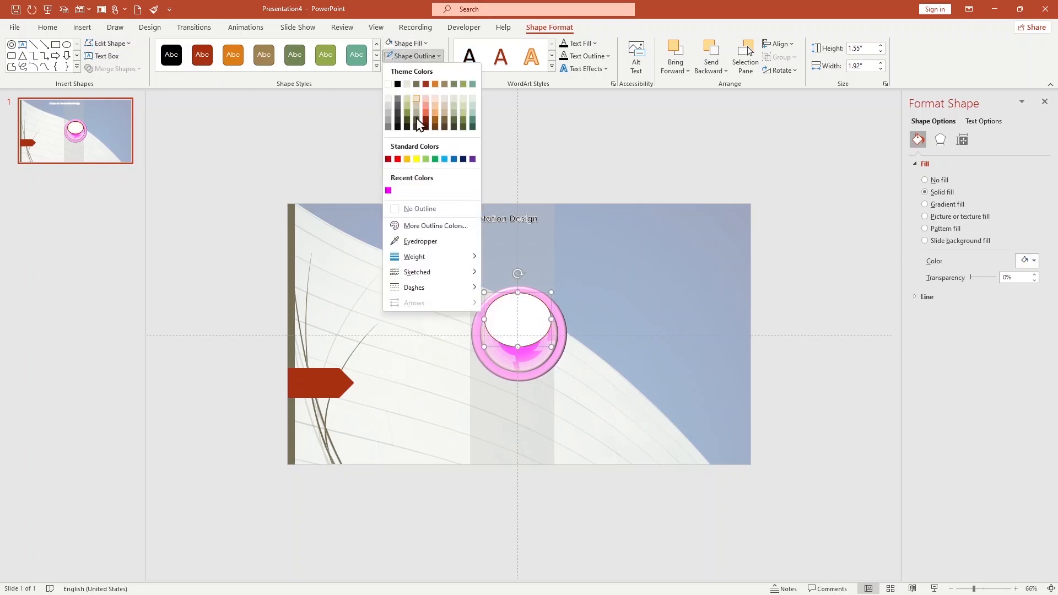
{"action": "left_click", "coordinate": [420, 208]}
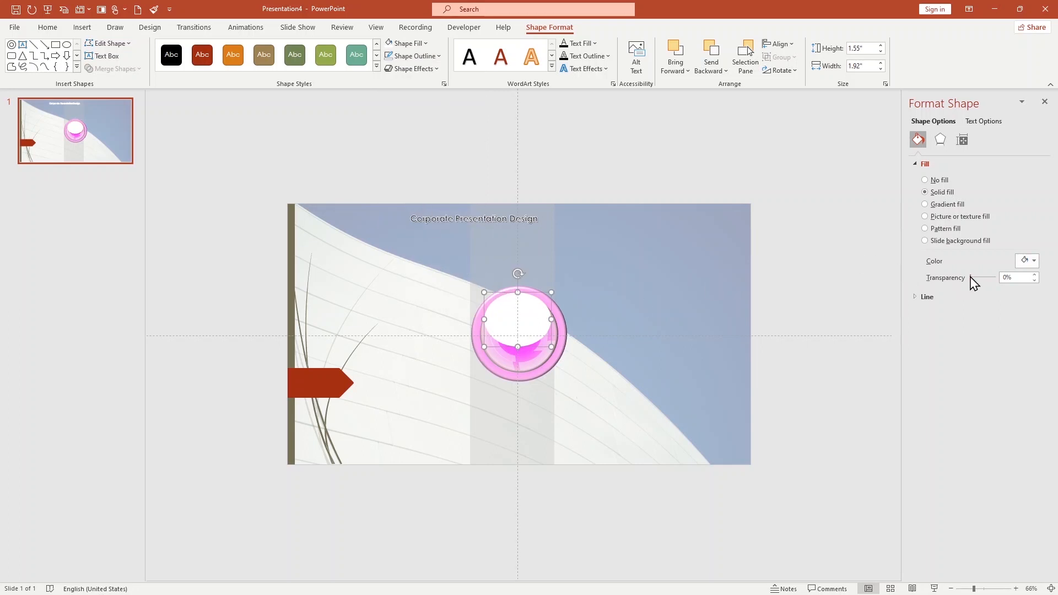
Give the white oval a radial gradient fill with a white, fully transparent first stop at position 0%
{"action": "left_click_drag", "start_coordinate": [971, 278], "coordinate": [980, 278]}
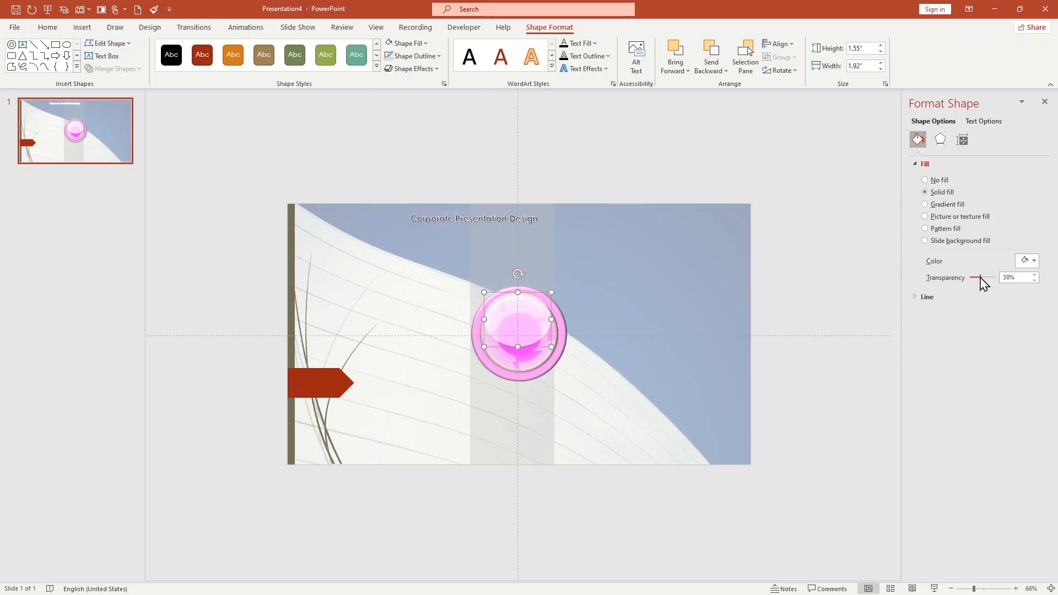
{"action": "left_click", "coordinate": [954, 205]}
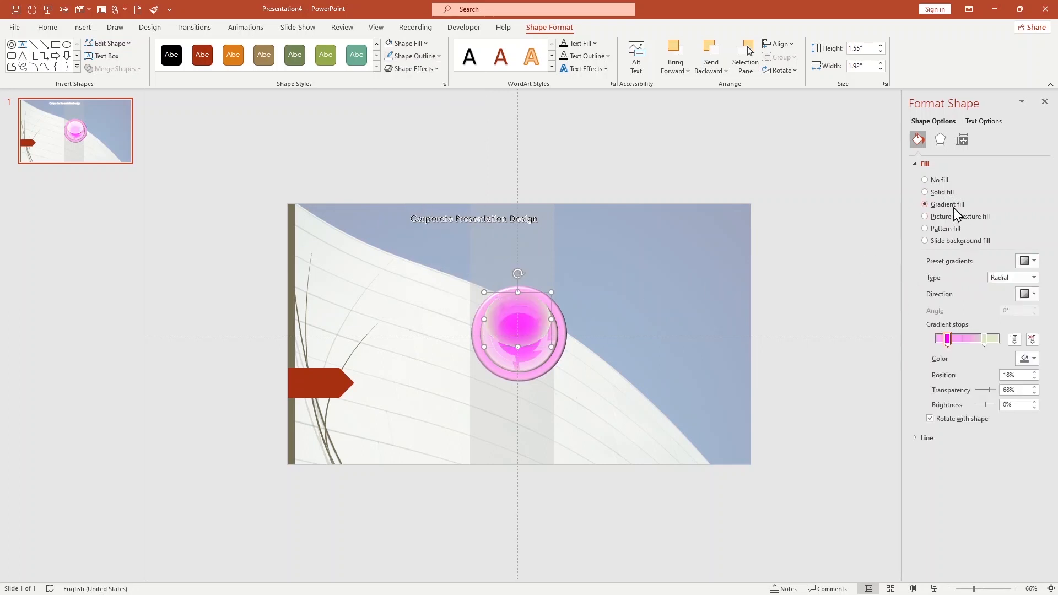
{"action": "left_click", "coordinate": [1029, 359]}
{"action": "left_click", "coordinate": [970, 396]}
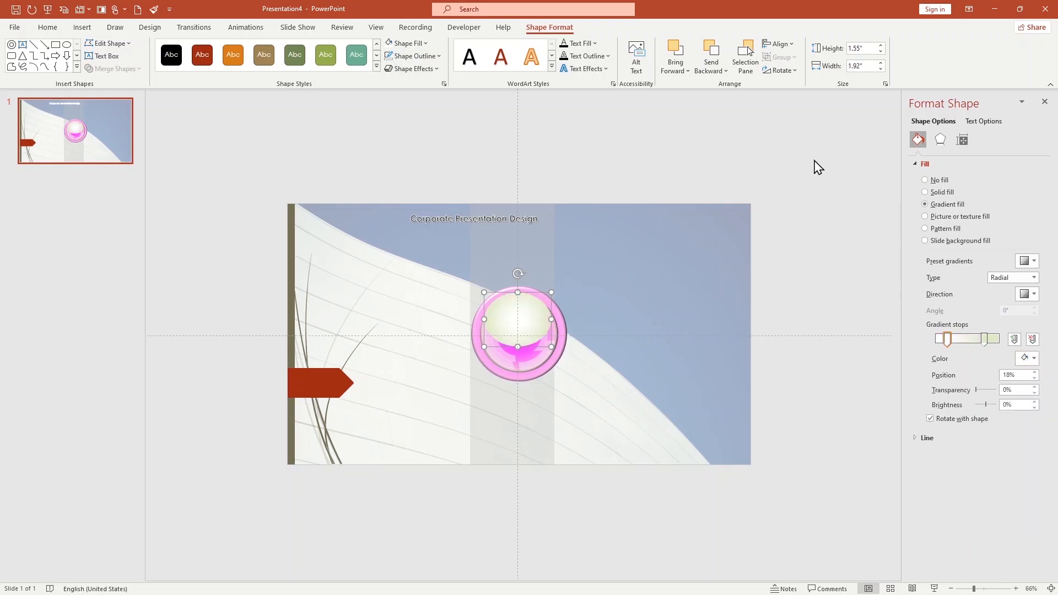
{"action": "left_click", "coordinate": [986, 339]}
{"action": "left_click_drag", "start_coordinate": [948, 338], "coordinate": [935, 340]}
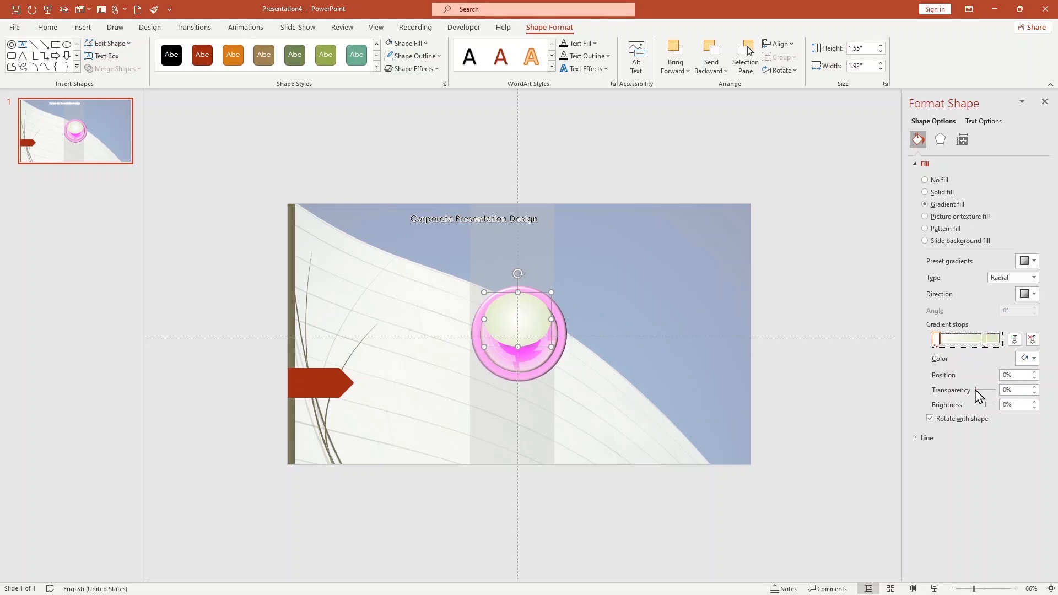
Make the oval's 77% gradient stop white with 13% transparency and change the direction of the radial gradient
{"action": "left_click", "coordinate": [984, 338]}
{"action": "left_click", "coordinate": [1027, 358]}
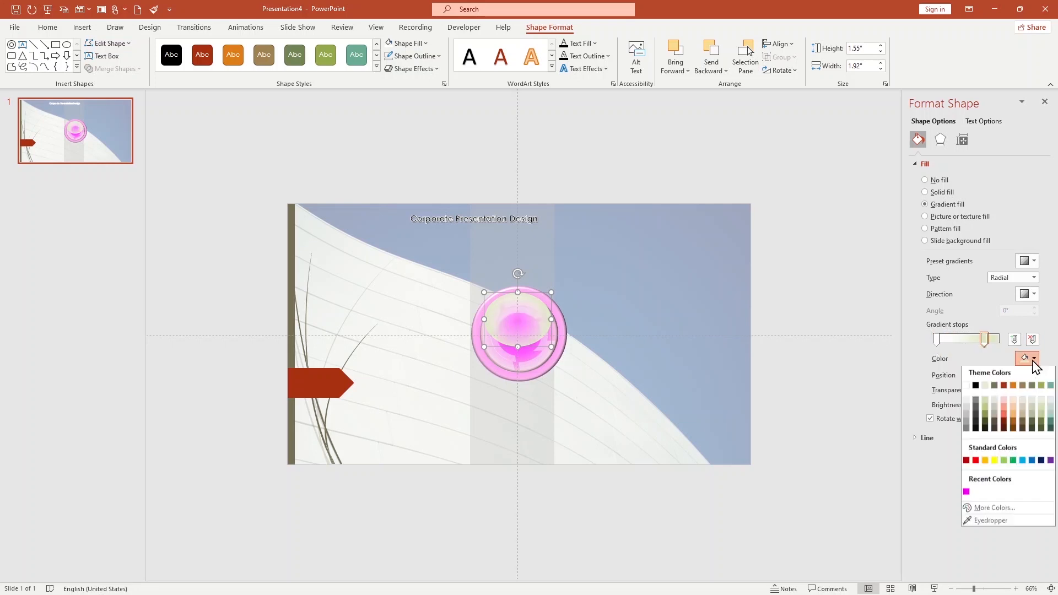
{"action": "left_click", "coordinate": [967, 388]}
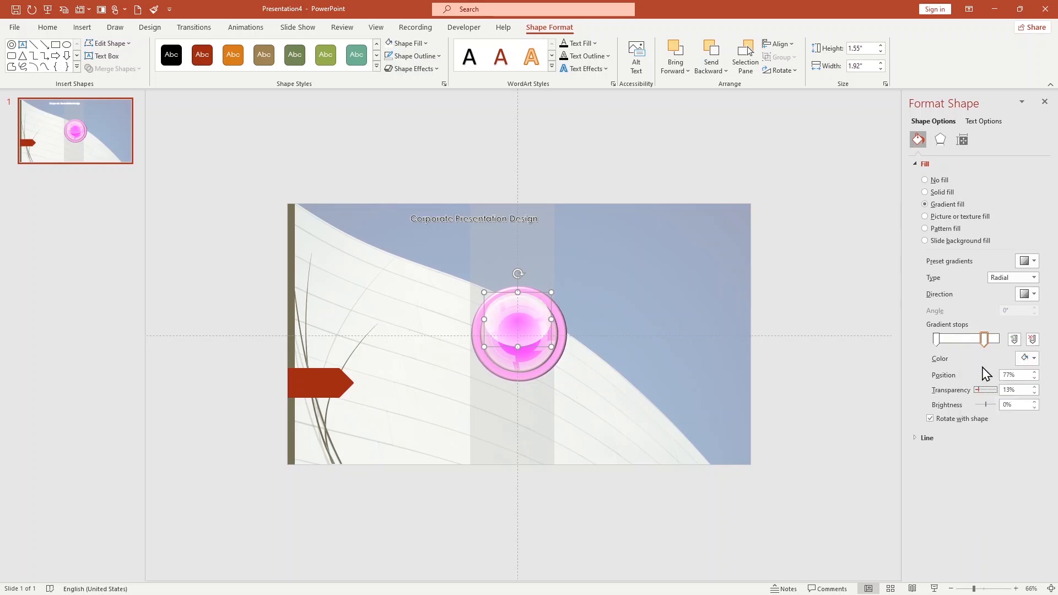
{"action": "left_click", "coordinate": [1027, 294]}
{"action": "left_click", "coordinate": [1014, 319]}
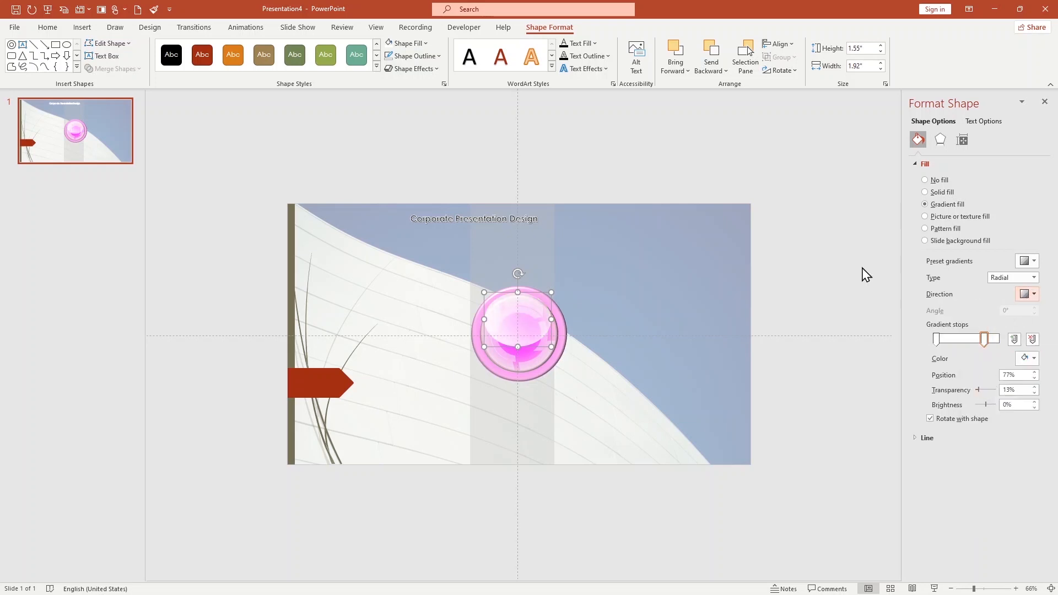
Rotate the oval counterclockwise and refine its gradient, moving the first stop to 28%, raising its brightness and shifting the second stop inward
{"action": "left_click_drag", "start_coordinate": [937, 338], "coordinate": [953, 338]}
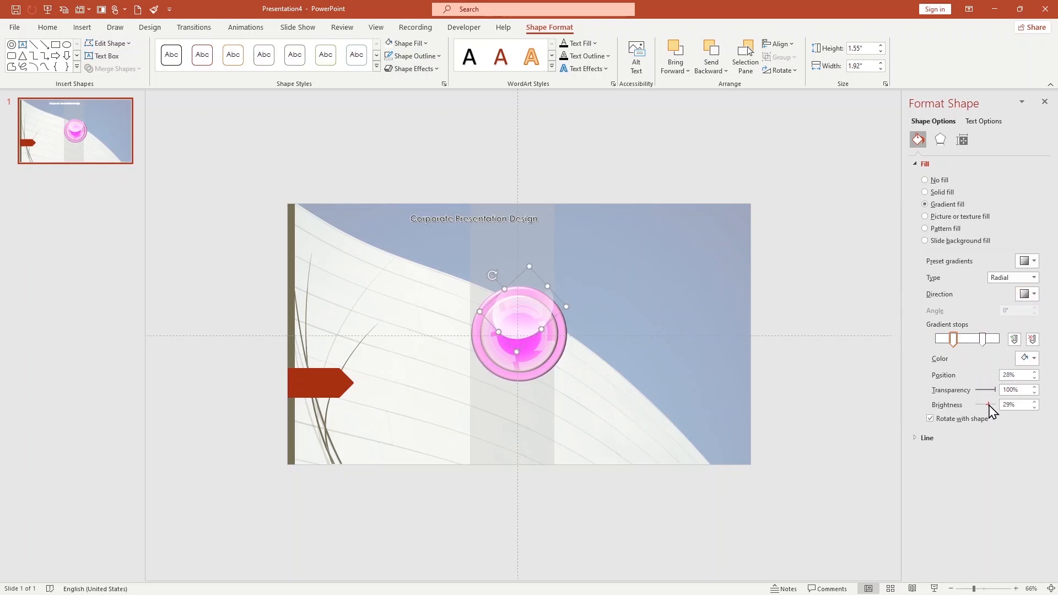
{"action": "mouse_move", "coordinate": [998, 403]}
{"action": "left_mouse_down"}
{"action": "mouse_move", "coordinate": [972, 405]}
{"action": "mouse_move", "coordinate": [995, 408]}
{"action": "mouse_move", "coordinate": [998, 396]}
{"action": "left_mouse_up"}
{"action": "mouse_move", "coordinate": [983, 338]}
{"action": "left_mouse_down"}
{"action": "mouse_move", "coordinate": [992, 342]}
{"action": "mouse_move", "coordinate": [958, 340]}
{"action": "mouse_move", "coordinate": [975, 340]}
{"action": "left_mouse_up"}
Group all the circles, segmented rings and the highlight oval of the magenta button into one object and select it
{"action": "left_click", "coordinate": [802, 338]}
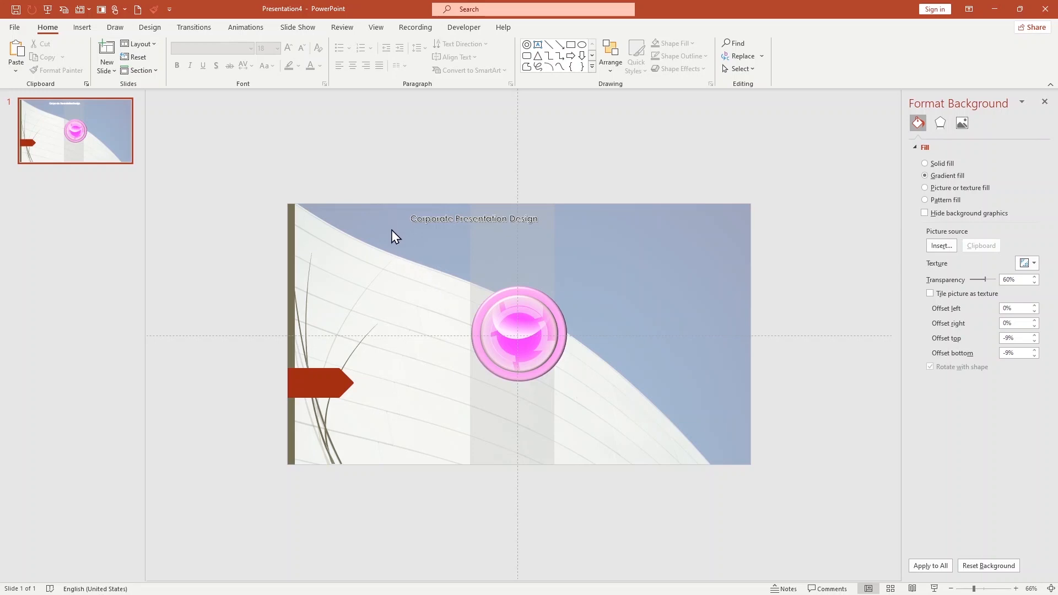
{"action": "left_click_drag", "start_coordinate": [396, 237], "coordinate": [622, 398]}
{"action": "scroll", "coordinate": [571, 268], "scroll_direction": "up", "scroll_amount": 4}
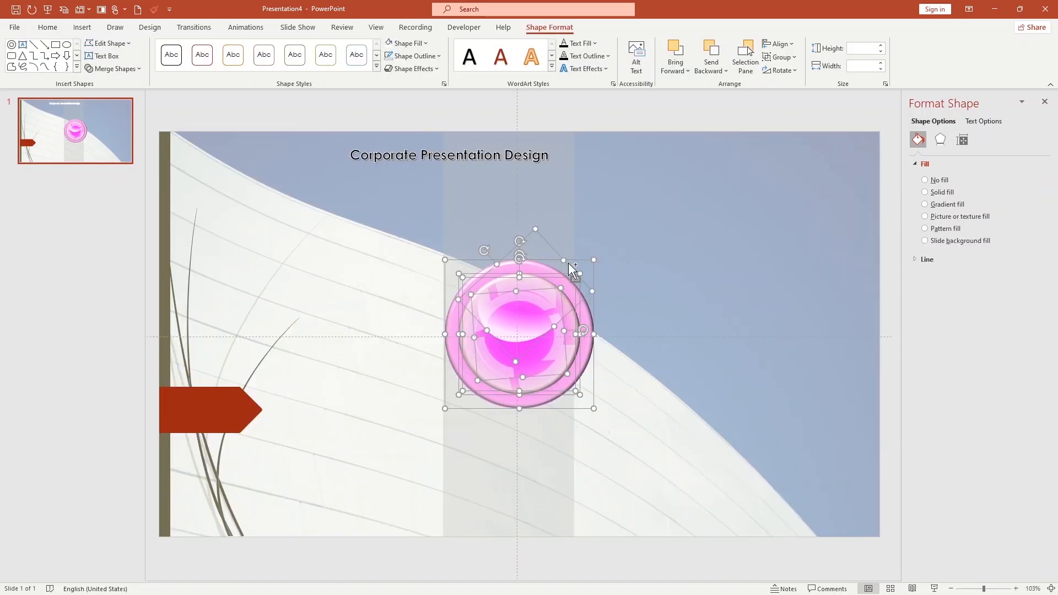
{"action": "left_click", "coordinate": [780, 57]}
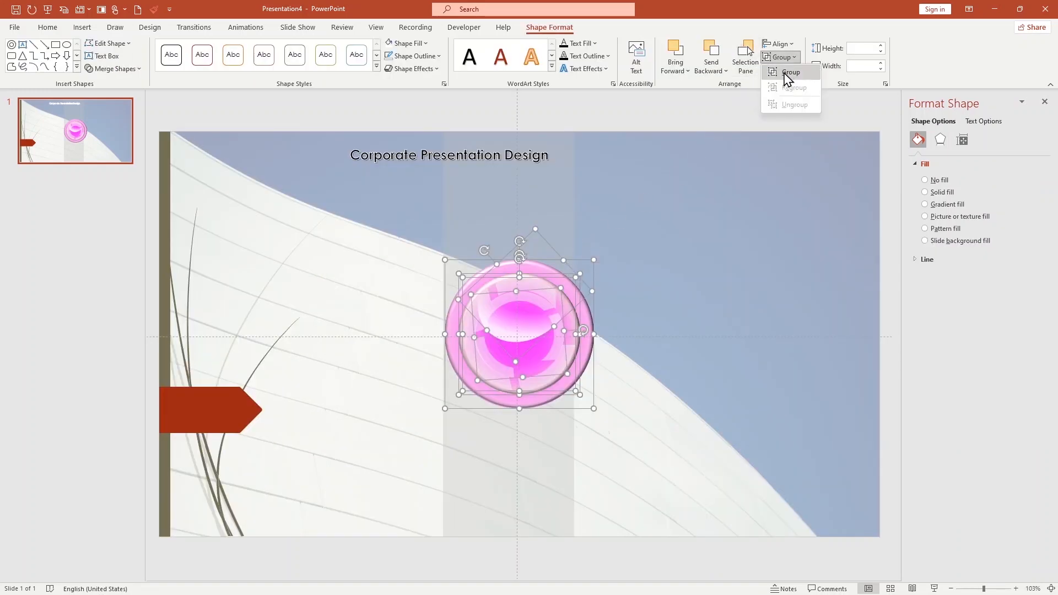
{"action": "left_click", "coordinate": [785, 75]}
{"action": "left_click", "coordinate": [672, 306]}
{"action": "left_click", "coordinate": [580, 318]}
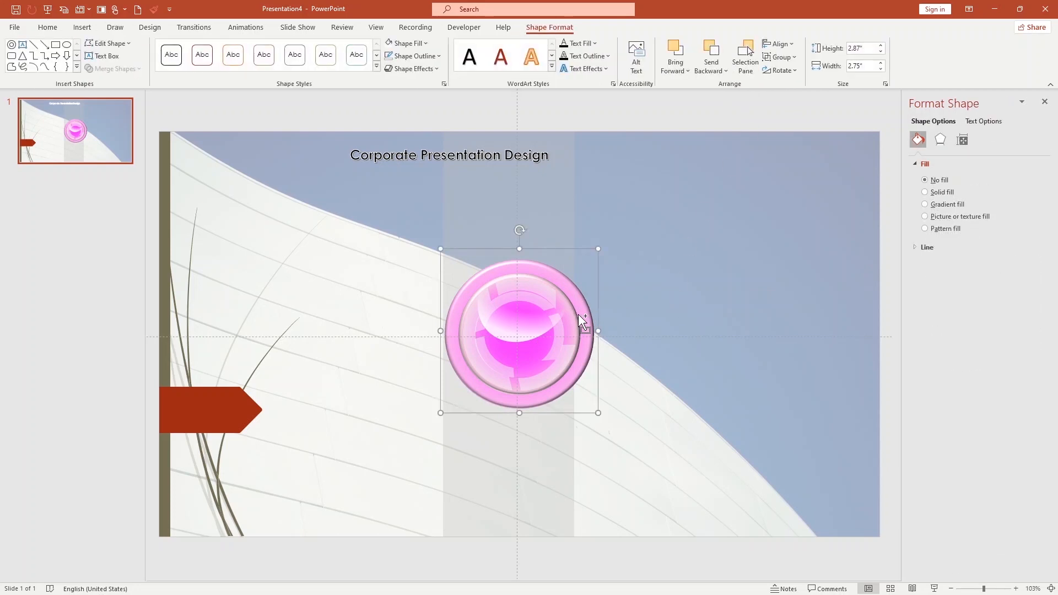